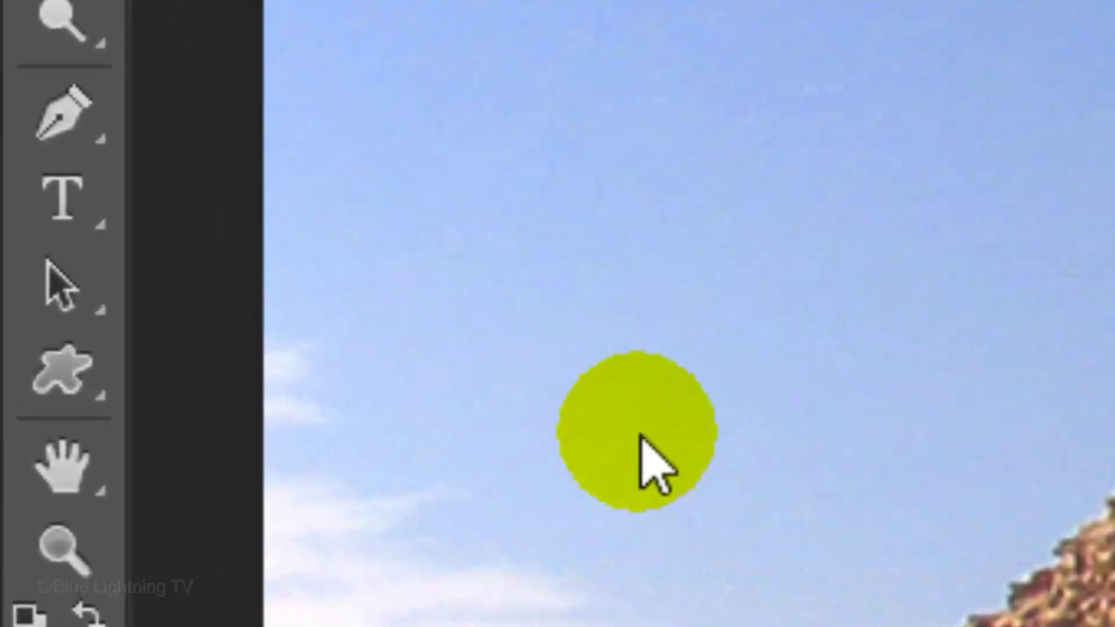
# - Set the Horizontal Type tool to American Captain Regular at 100 pt
pyautogui.click(82, 209)
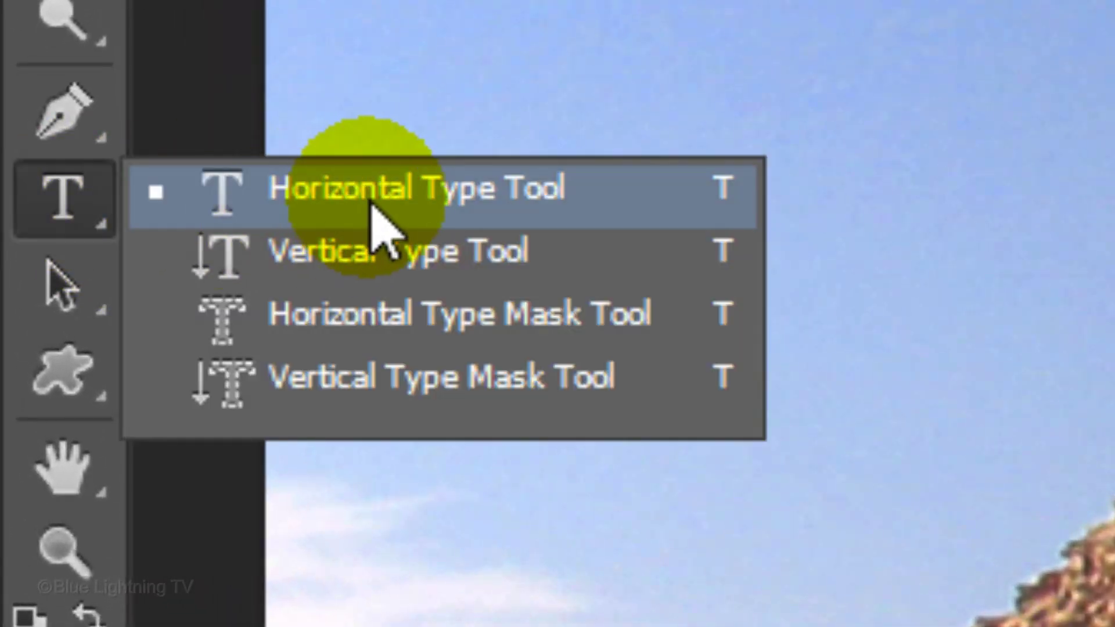
pyautogui.click(371, 206)
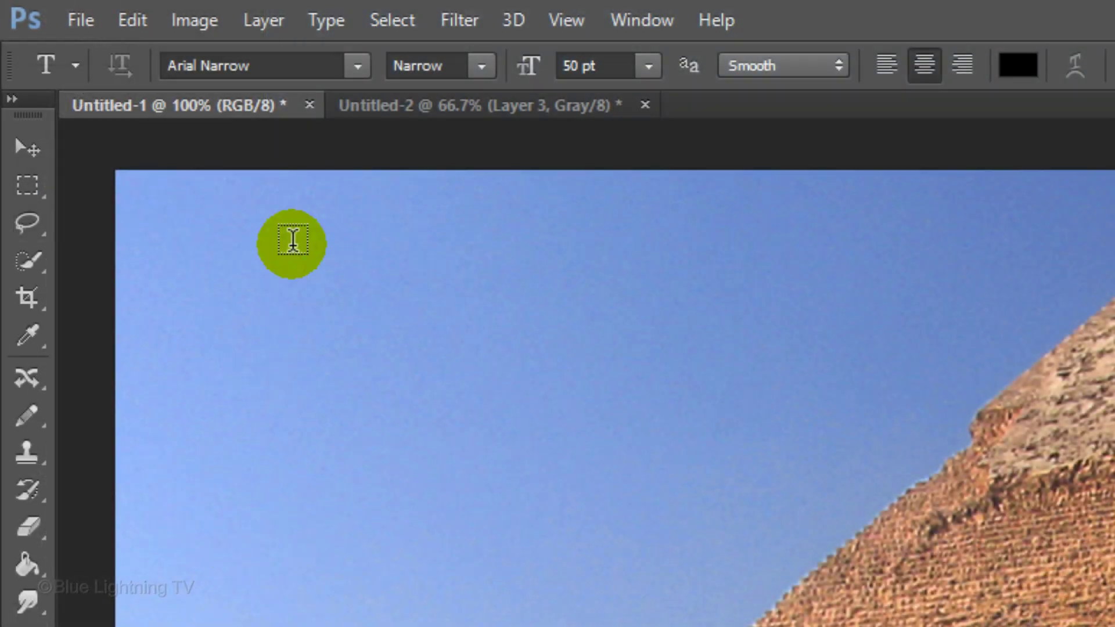
pyautogui.click(288, 65)
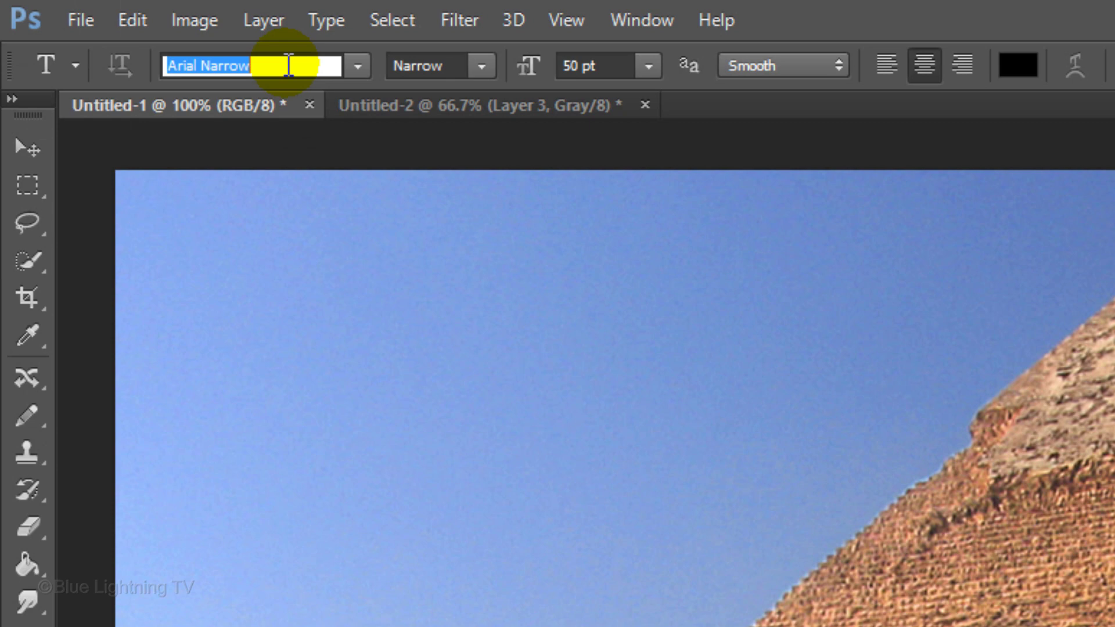
pyautogui.write('meric')
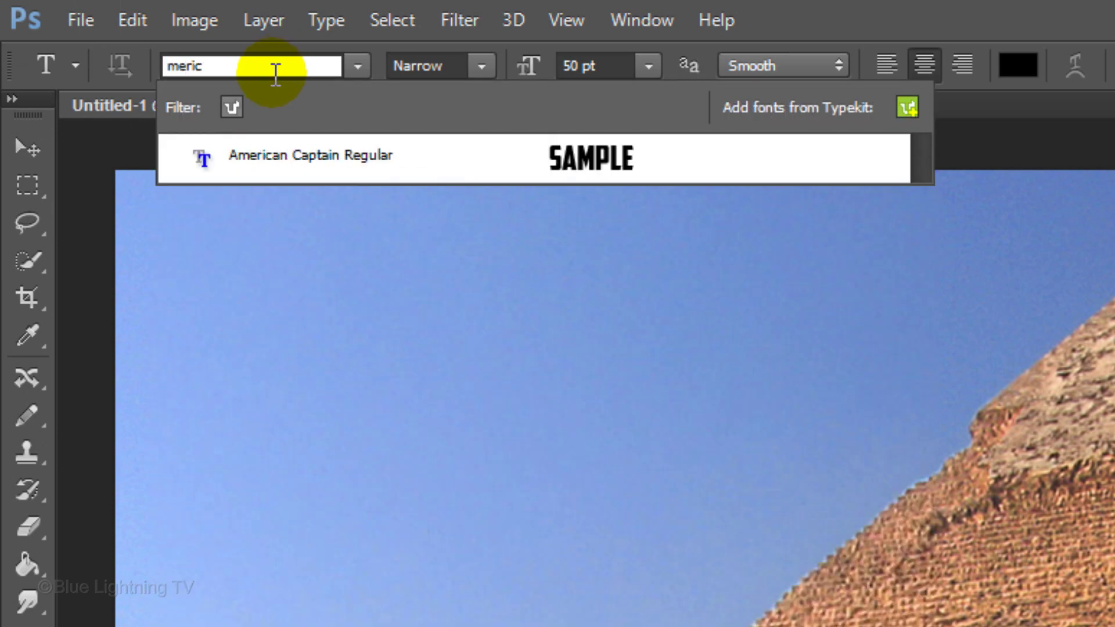
pyautogui.click(280, 152)
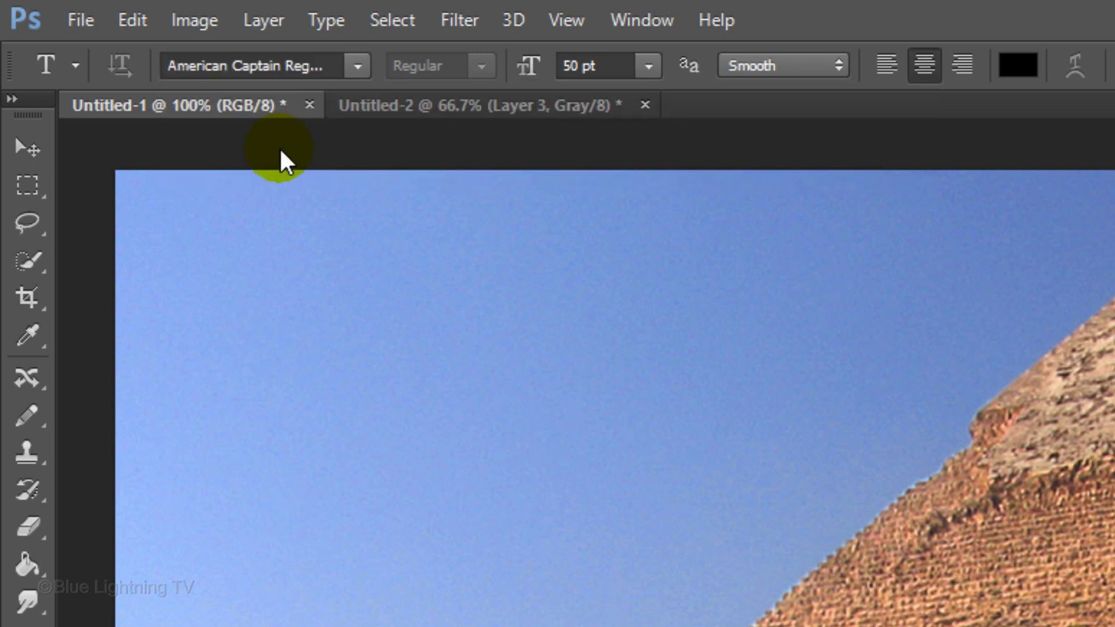
pyautogui.click(572, 67)
pyautogui.write('100')
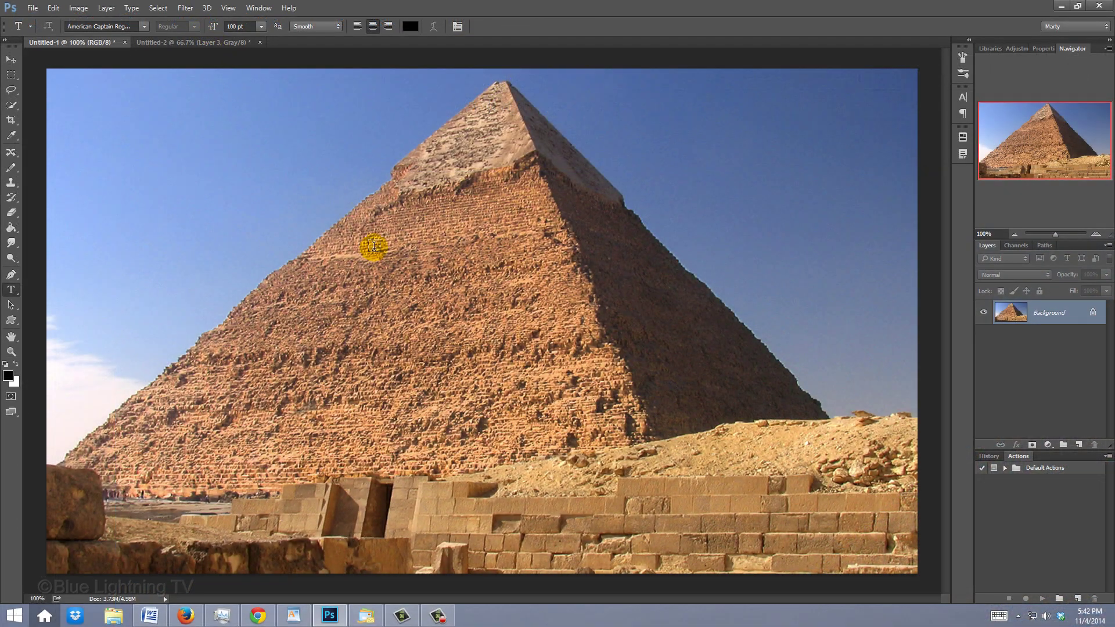
# - Type 'YOUR' and 'AD HERE' on two lines over the pyramid
pyautogui.click(426, 313)
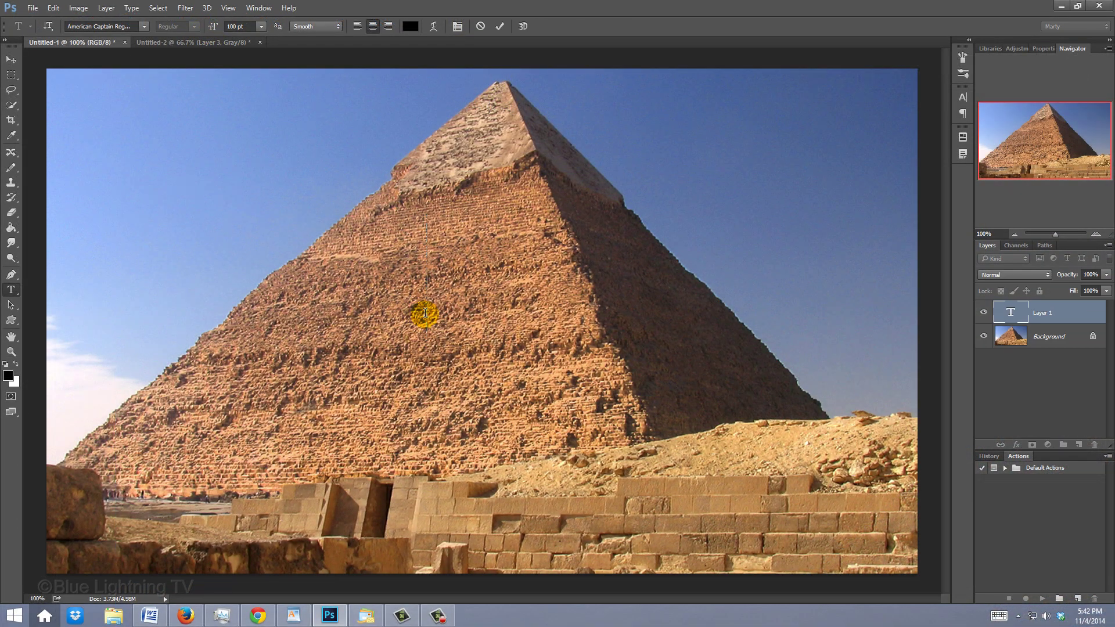
pyautogui.write('YOUR')
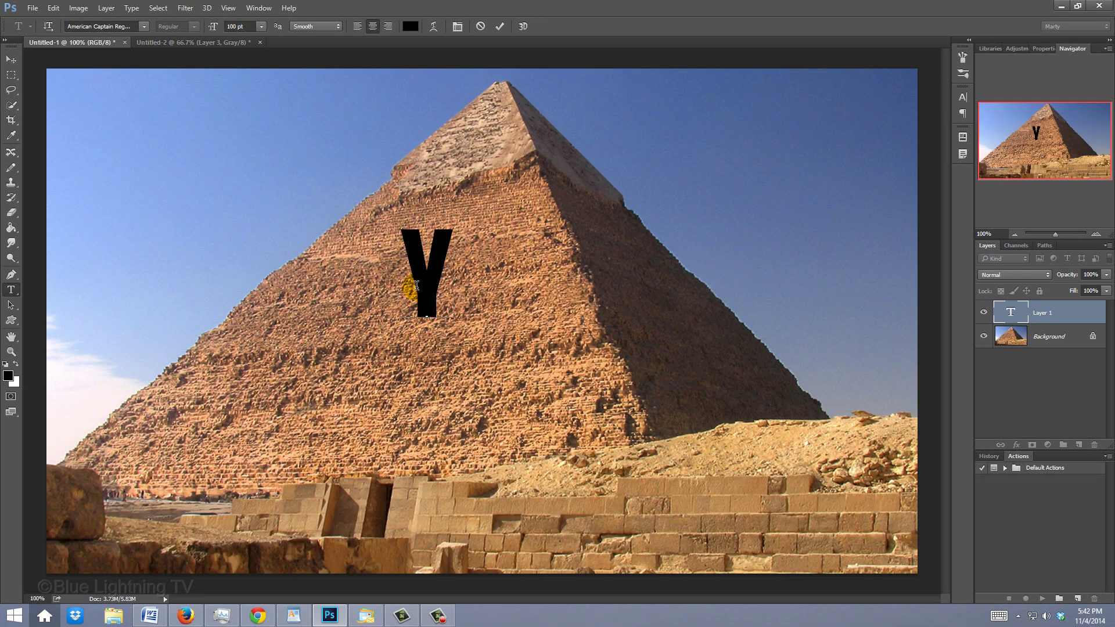
pyautogui.press('Return')
pyautogui.write('AD HERE')
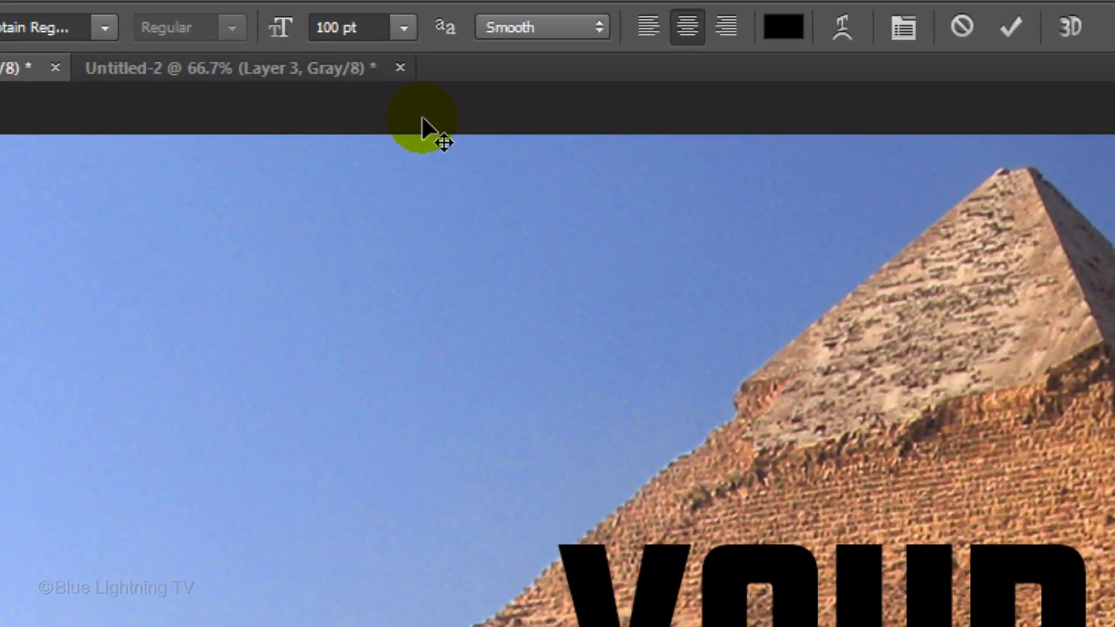
# - In the Character panel, set the text's leading to 82 pt and its size to 128 pt
pyautogui.click(426, 23)
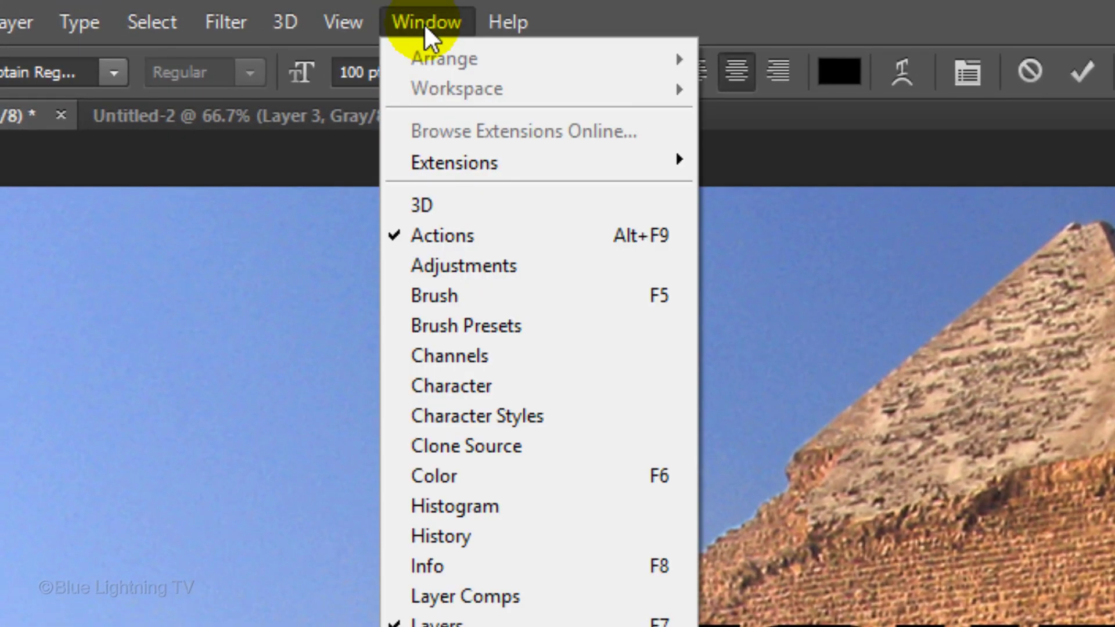
pyautogui.click(451, 386)
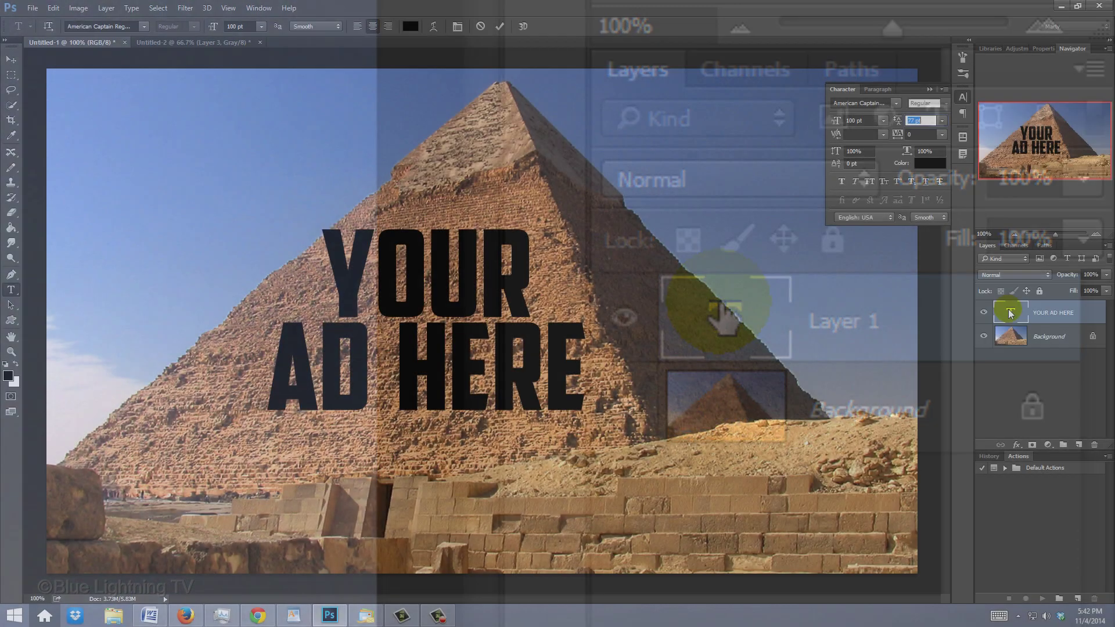
pyautogui.doubleClick(724, 318)
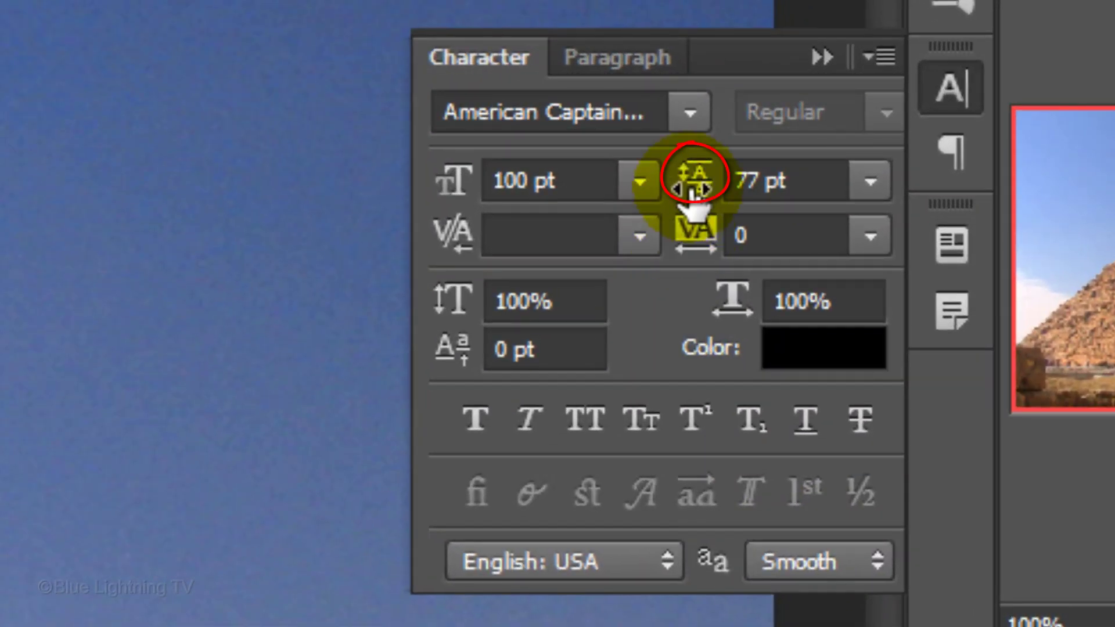
pyautogui.moveTo(697, 200); pyautogui.dragTo(639, 219)
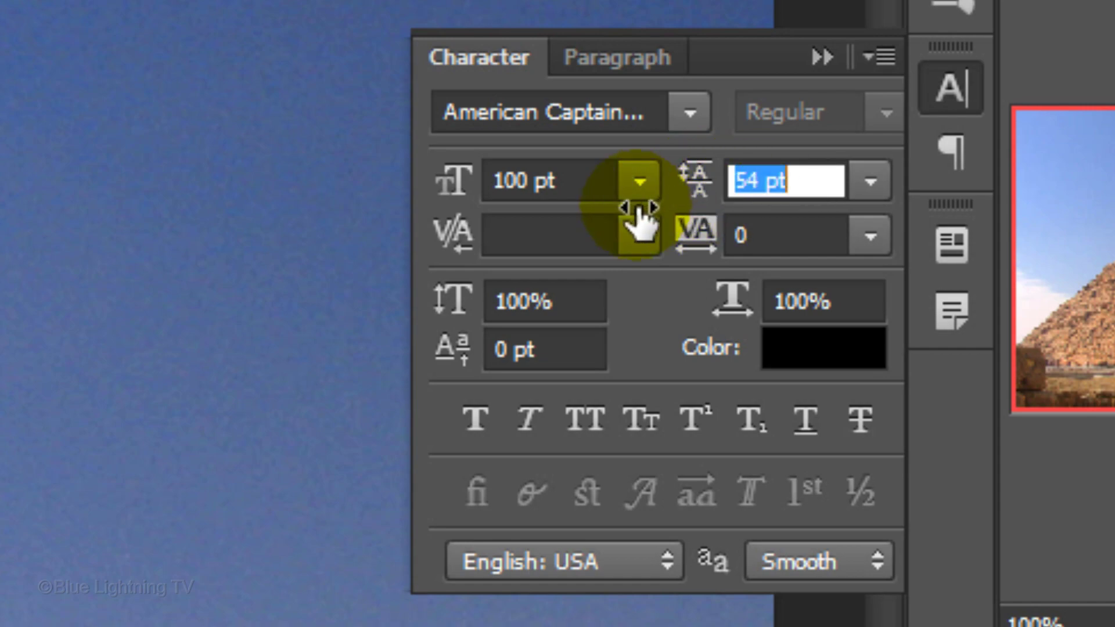
pyautogui.moveTo(898, 124)
pyautogui.mouseDown()
pyautogui.moveTo(910, 118)
pyautogui.moveTo(899, 127)
pyautogui.mouseUp()
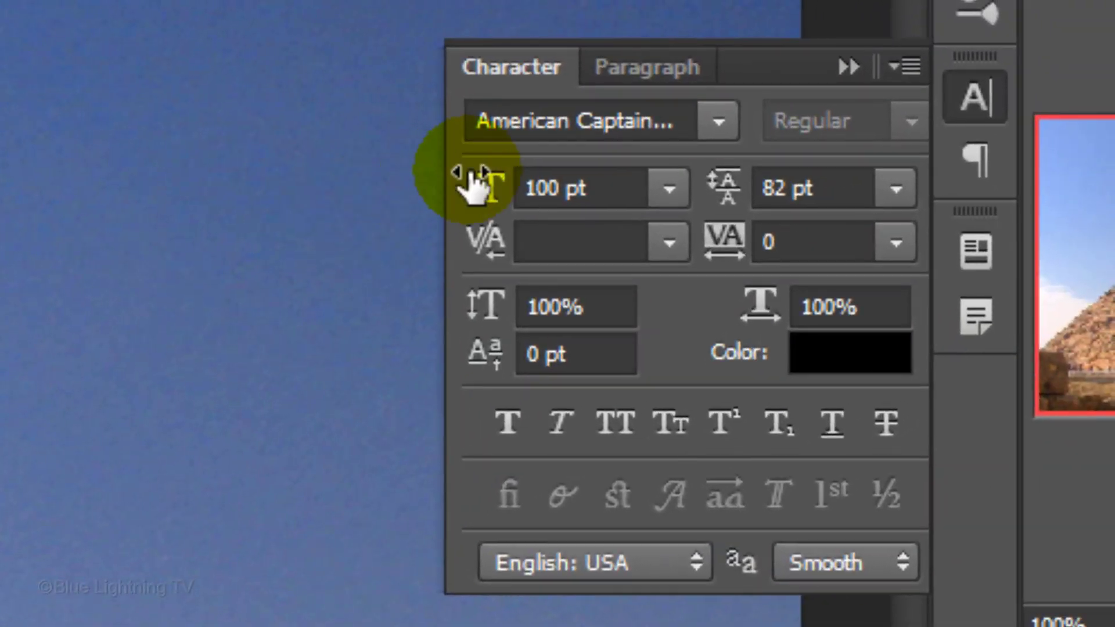
pyautogui.click(486, 190)
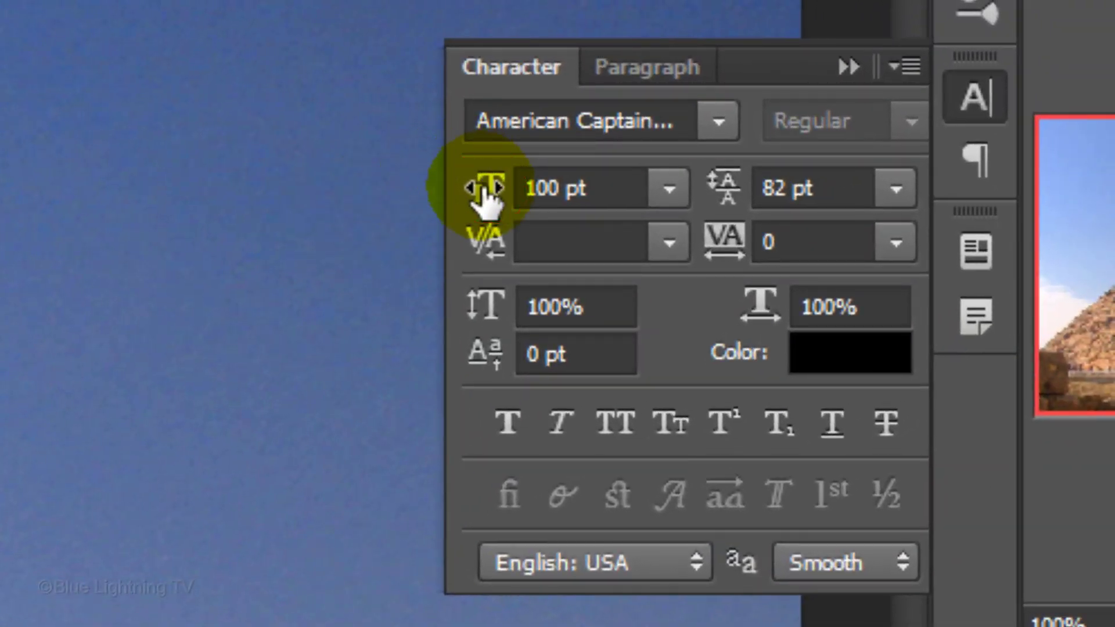
pyautogui.click(544, 192)
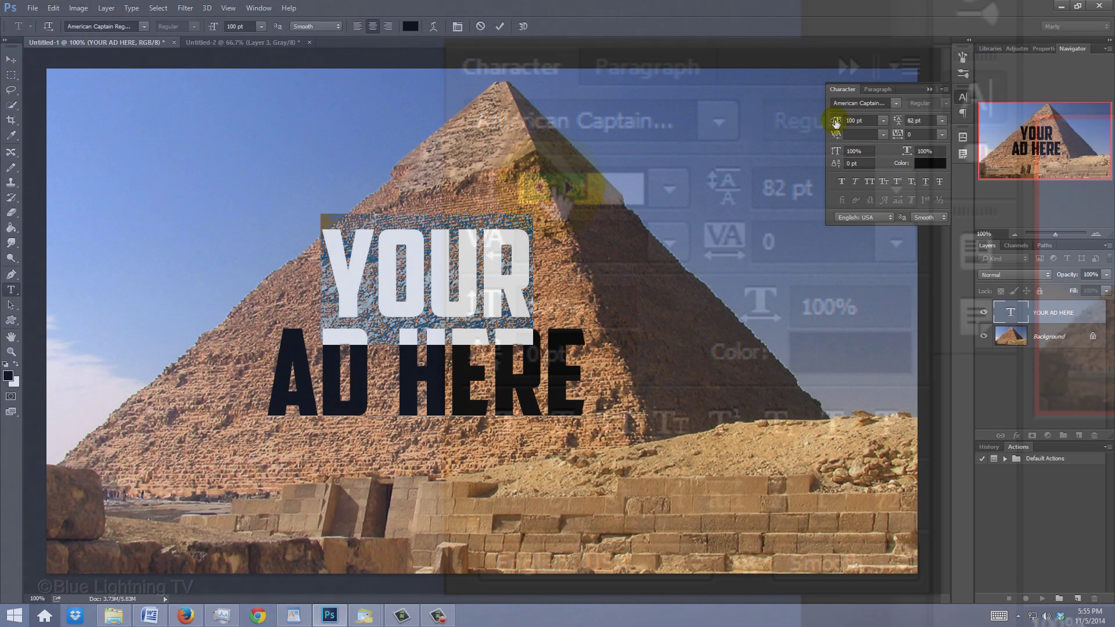
pyautogui.moveTo(835, 122); pyautogui.dragTo(850, 119)
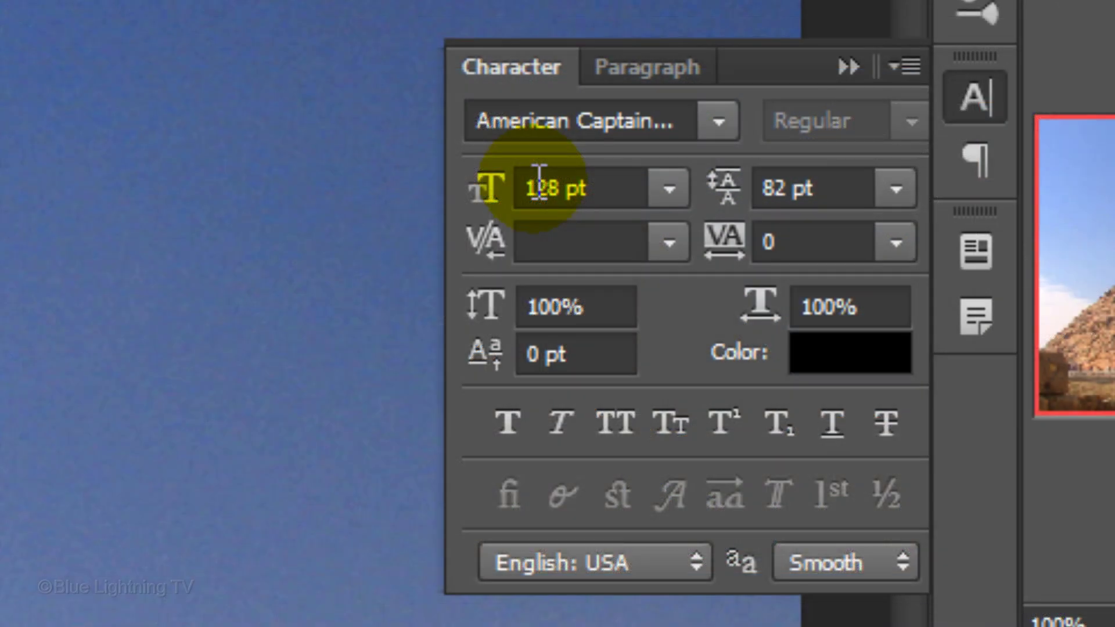
pyautogui.click(848, 68)
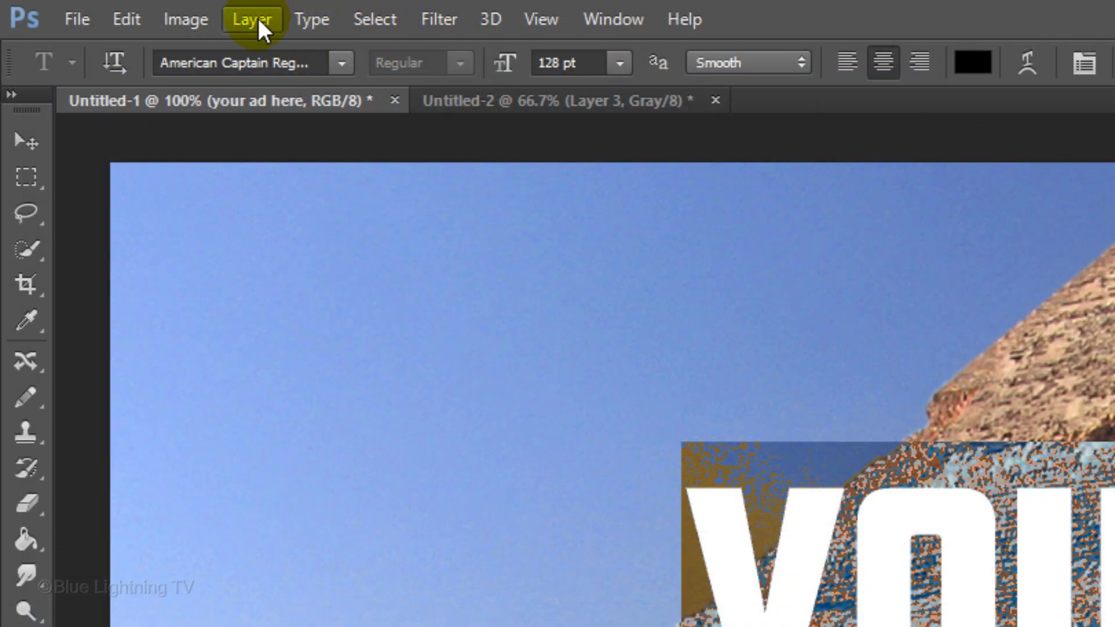
# - Rasterize the YOUR AD HERE type layer with Layer > Rasterize > Type
pyautogui.click(106, 9)
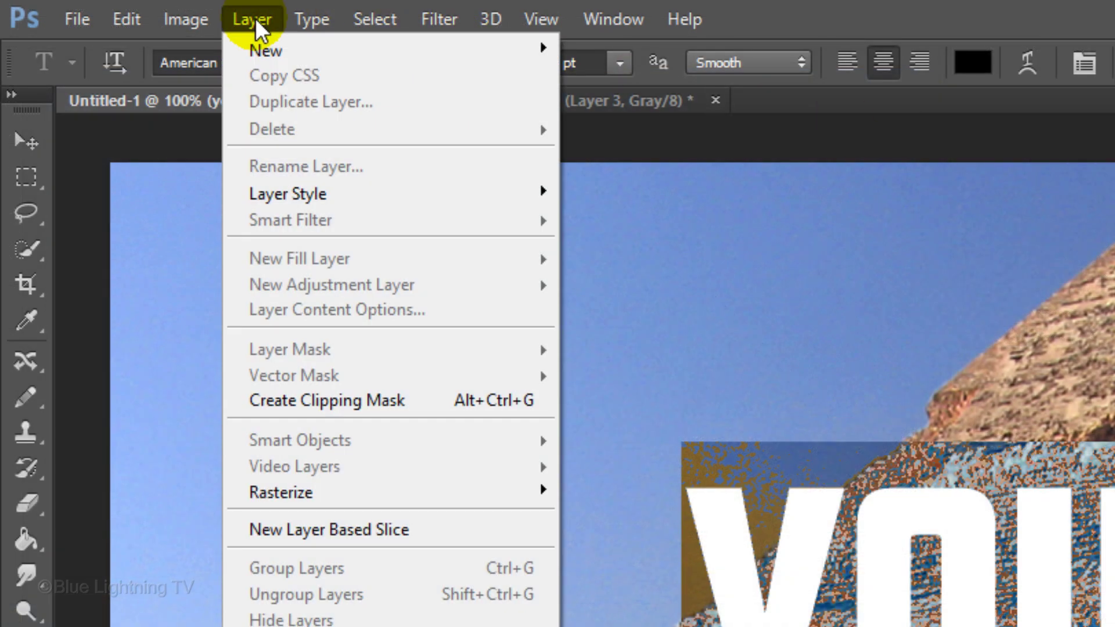
pyautogui.moveTo(291, 487)
pyautogui.click(120, 492)
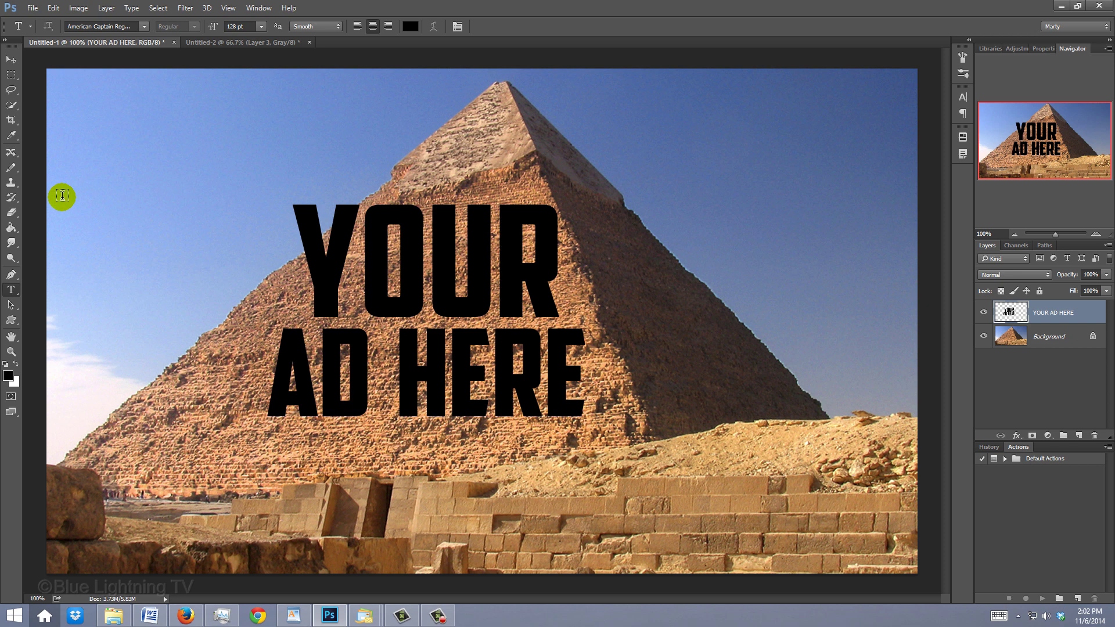
# - Free-transform the rasterized text to match the pyramid face's perspective
pyautogui.press('ctrl')
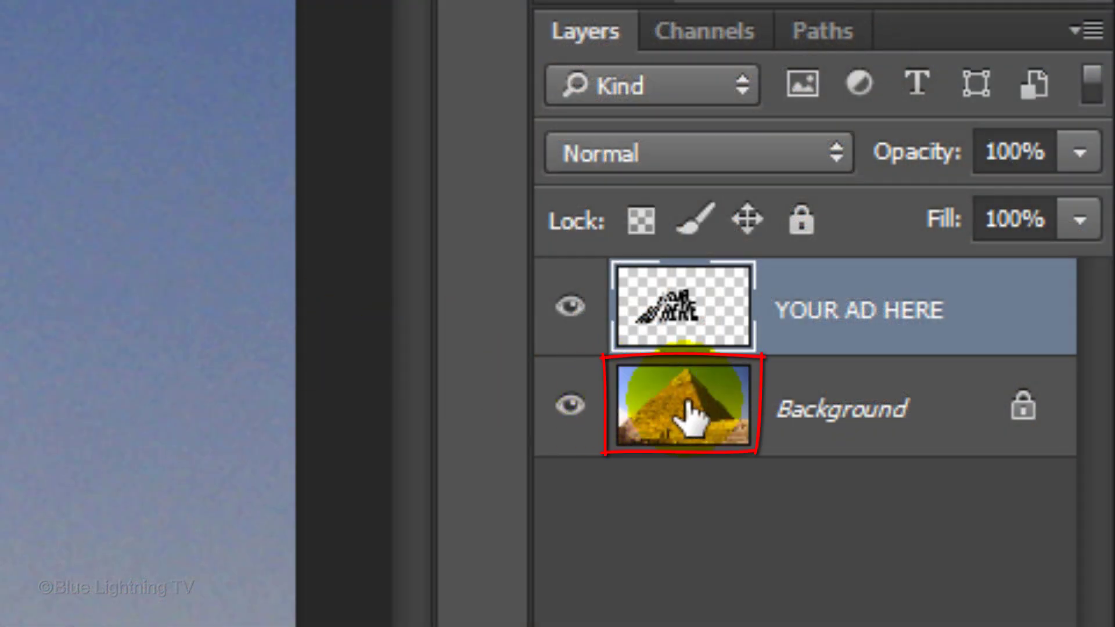
# - Duplicate the Background layer into a new document named 'Displacement'
pyautogui.click(691, 415)
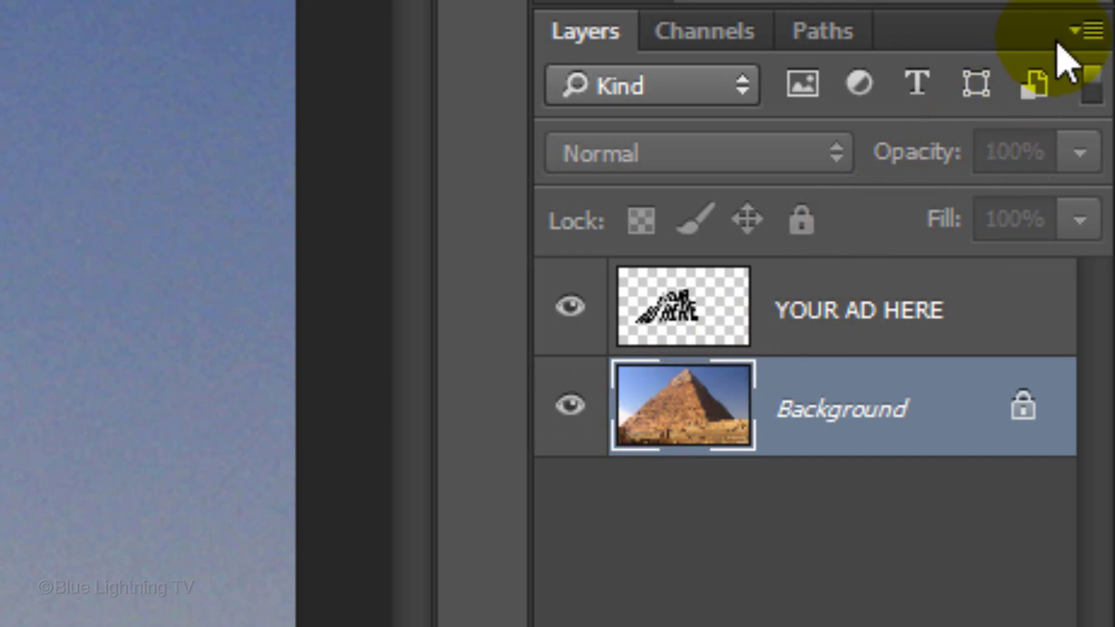
pyautogui.click(1084, 34)
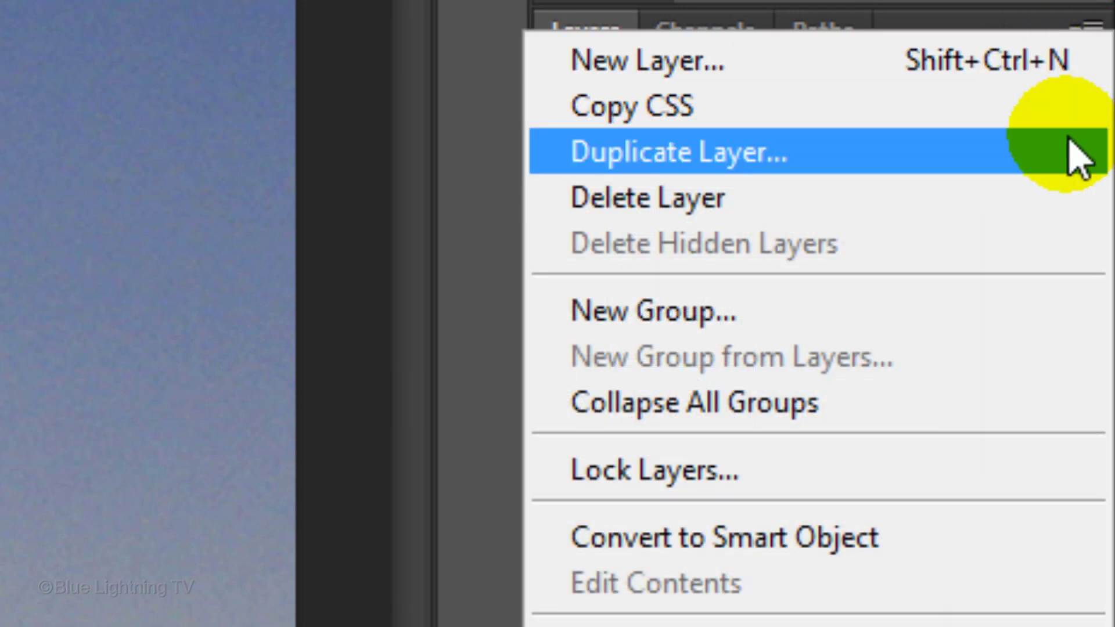
pyautogui.click(1078, 155)
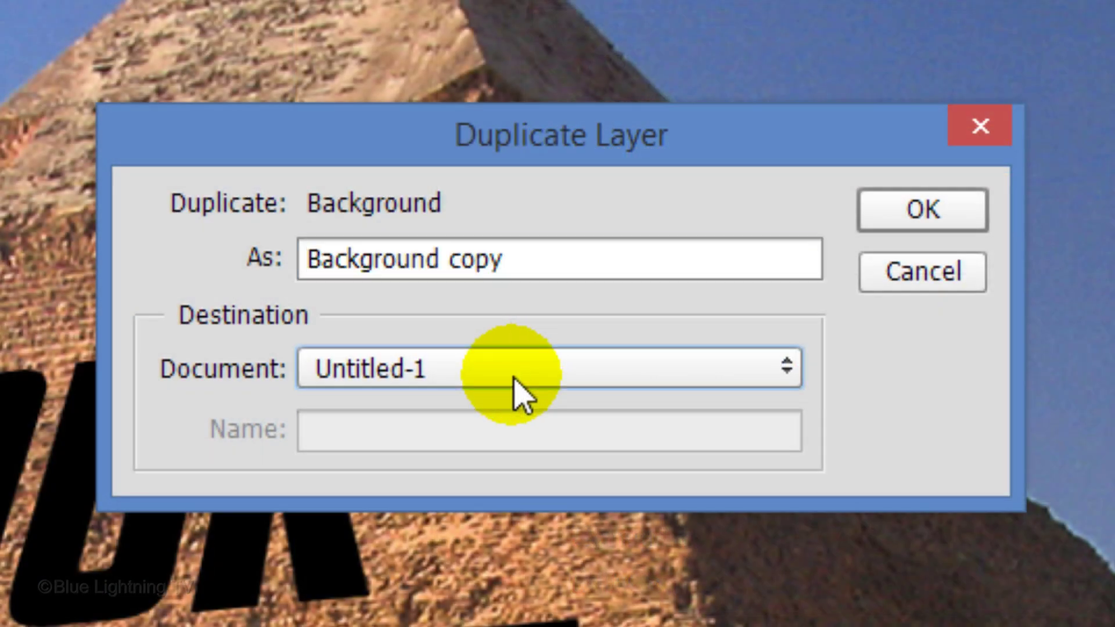
pyautogui.click(511, 378)
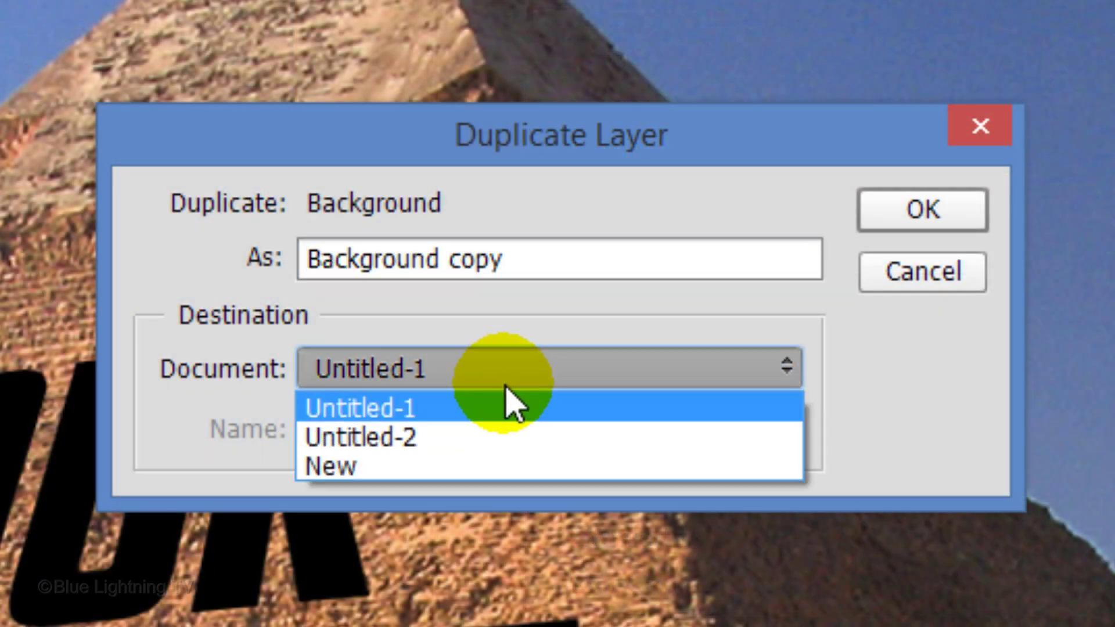
pyautogui.click(498, 467)
pyautogui.write('Displacement')
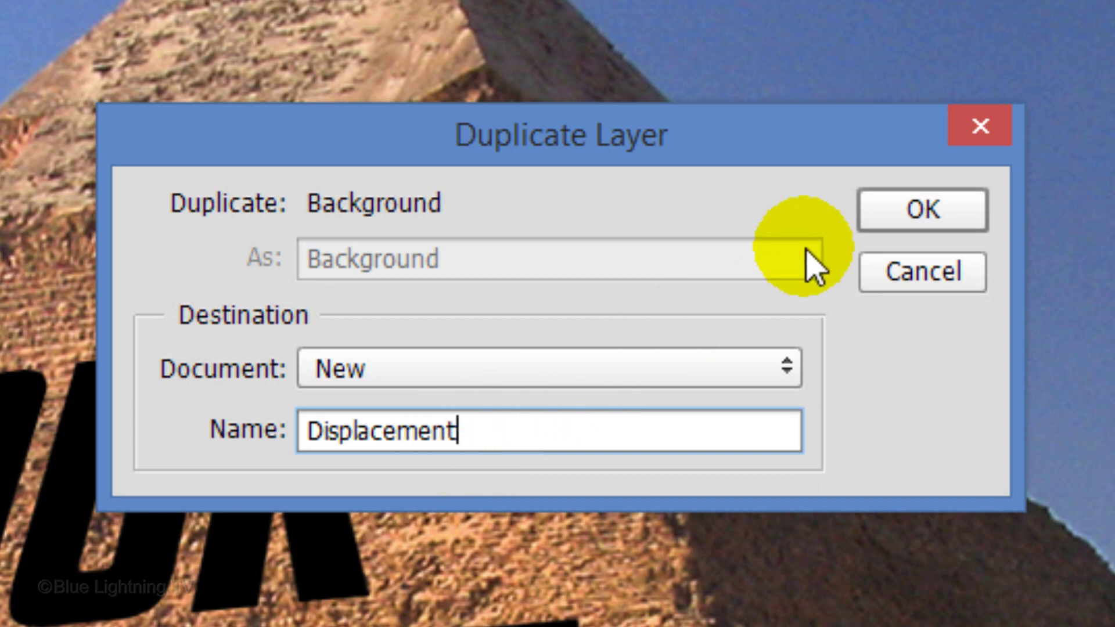
pyautogui.click(915, 224)
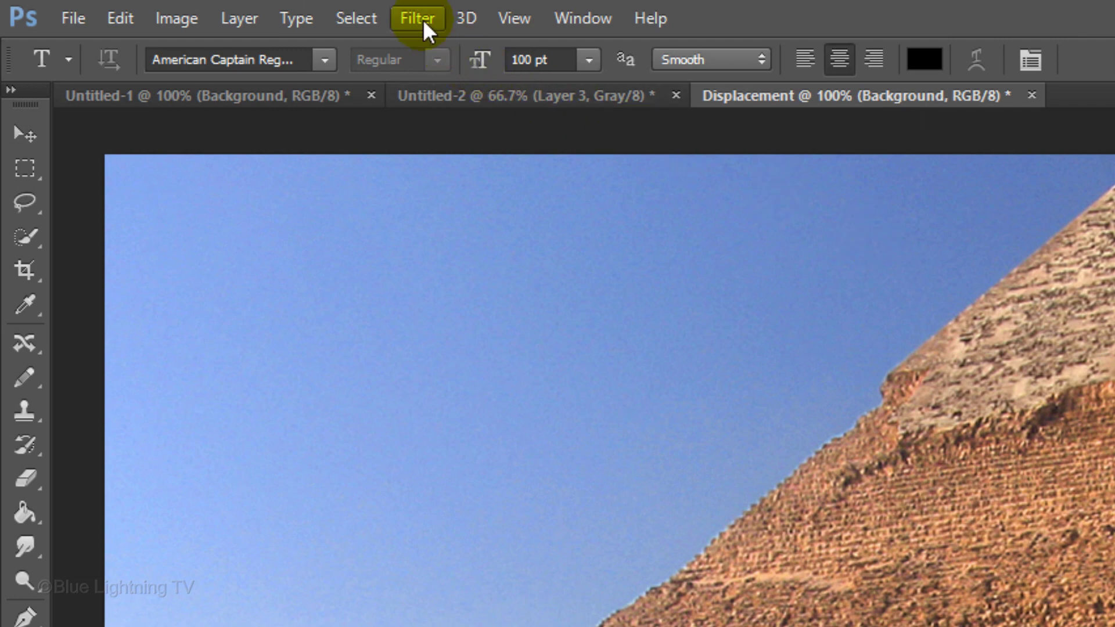
# - Apply a 2-pixel Gaussian Blur to the pyramid copy
pyautogui.click(418, 16)
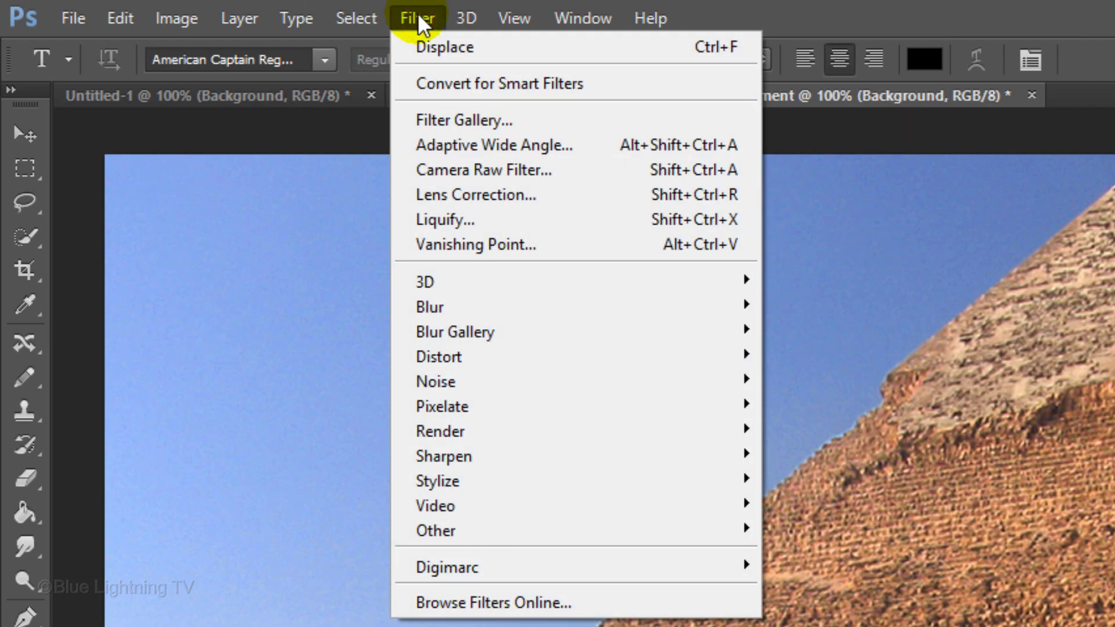
pyautogui.moveTo(448, 306)
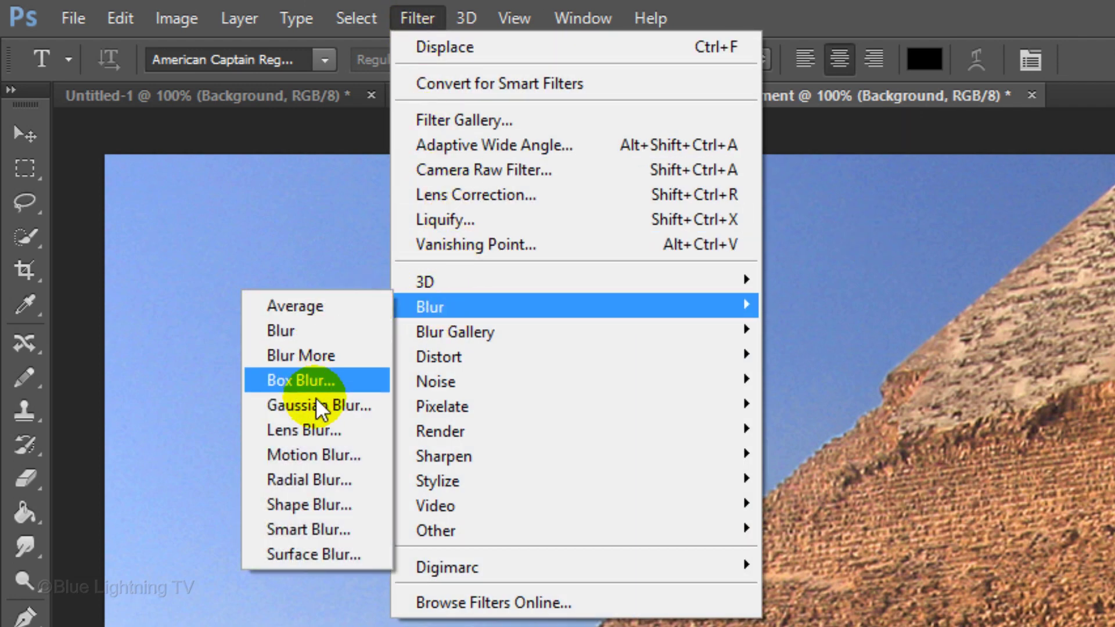
pyautogui.click(316, 403)
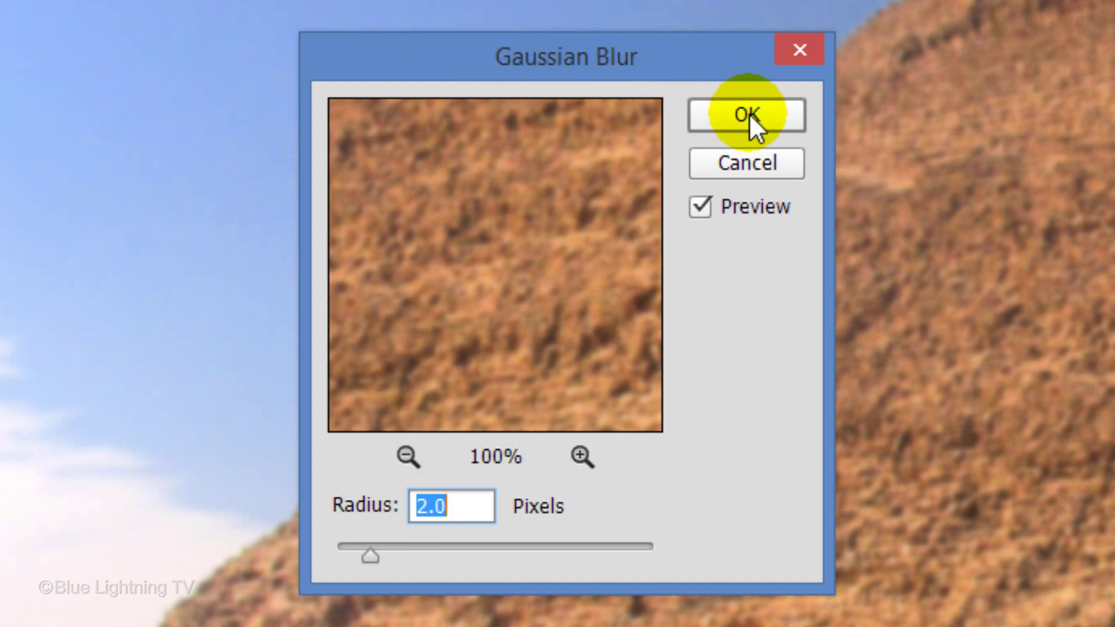
pyautogui.click(748, 115)
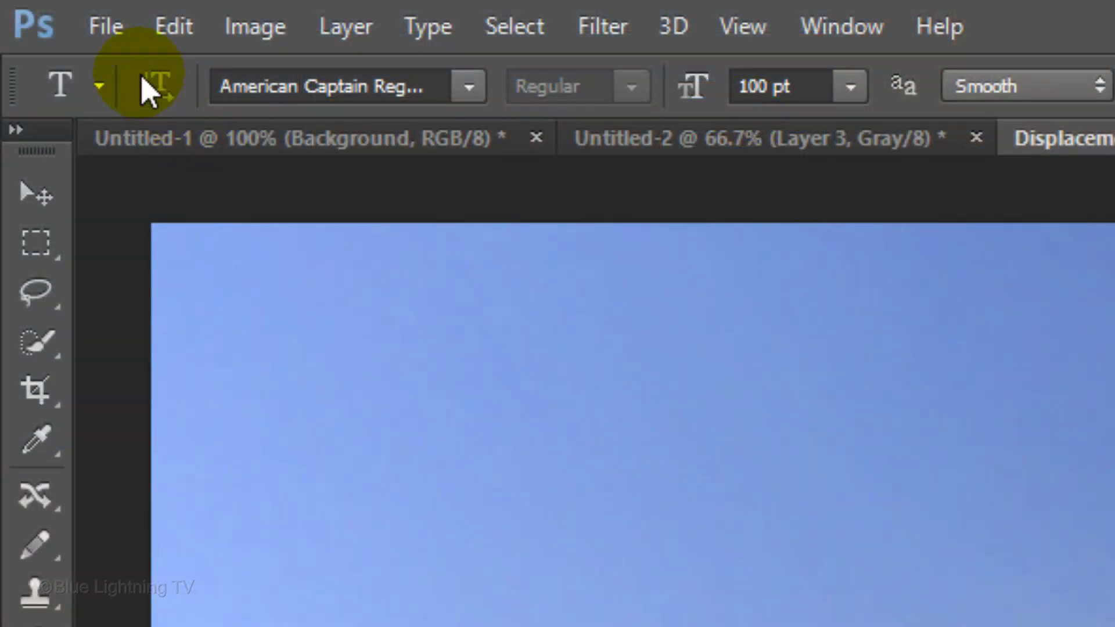
# - Save it to the Desktop as Displacement.psd and close the document
pyautogui.click(111, 28)
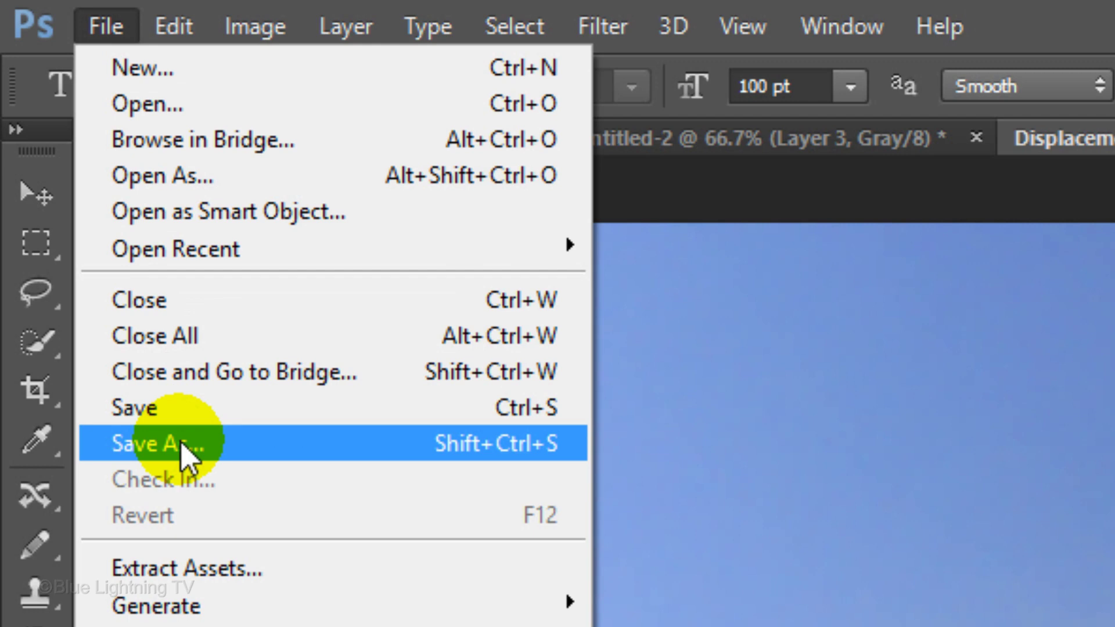
pyautogui.click(185, 456)
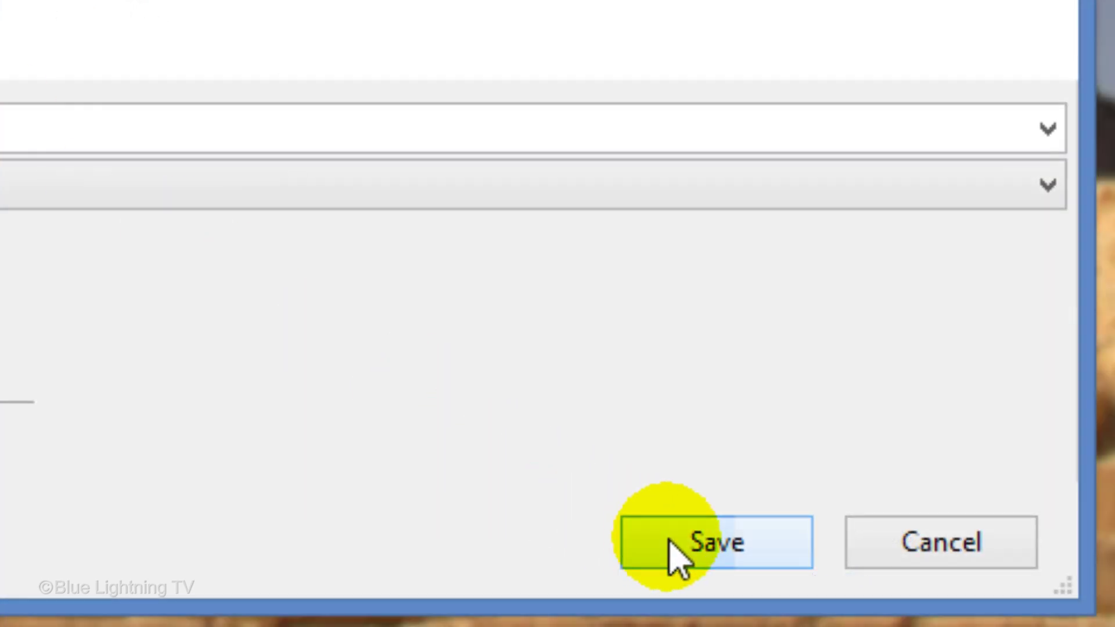
pyautogui.click(679, 551)
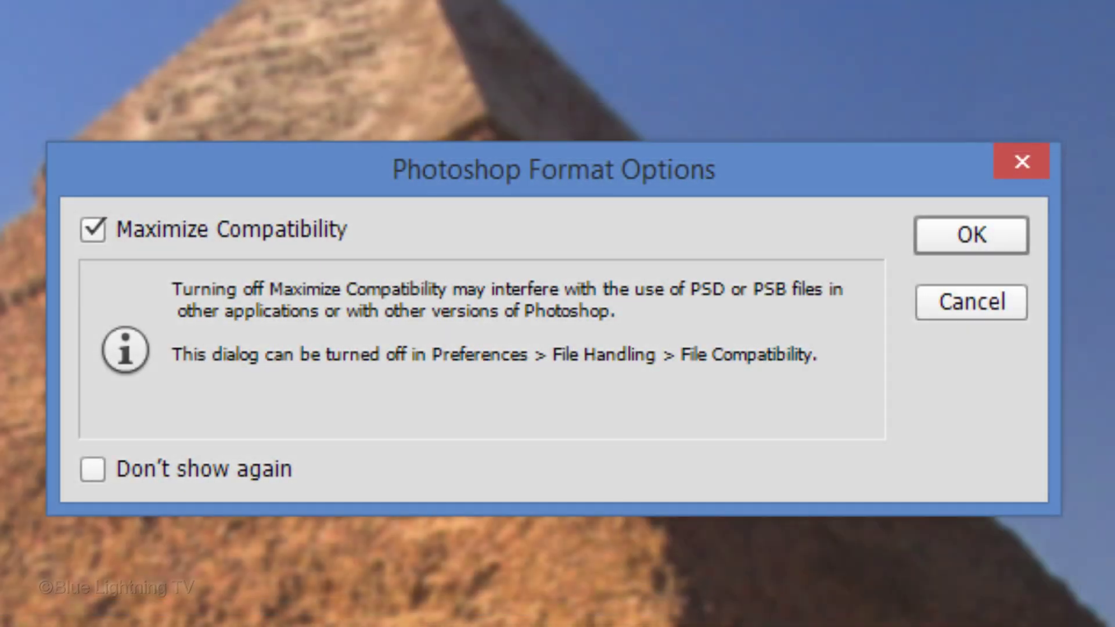
pyautogui.click(974, 236)
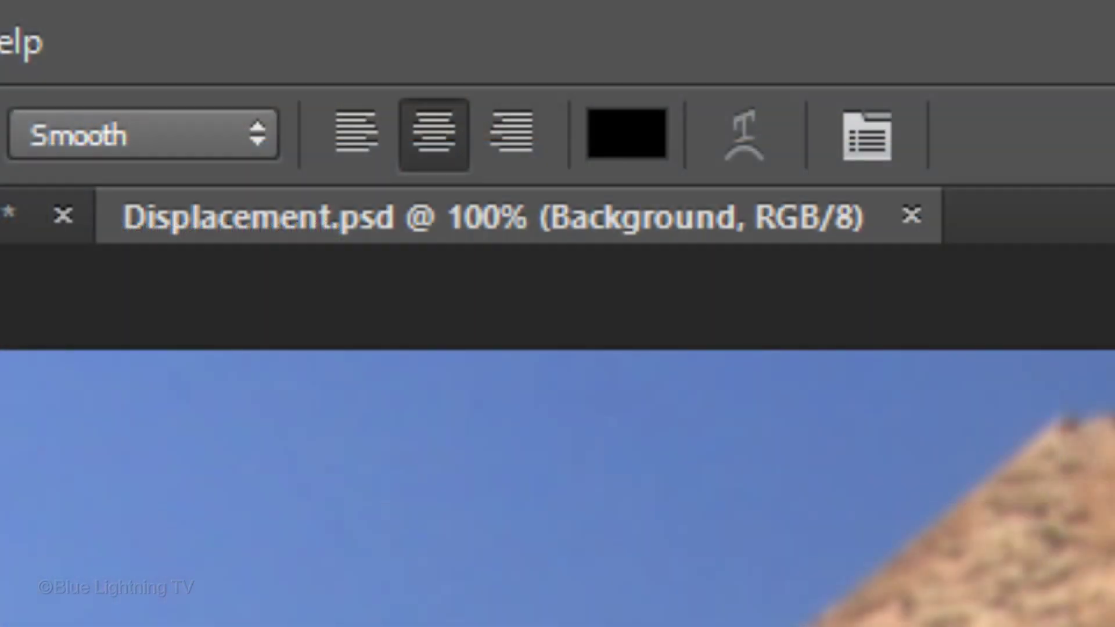
pyautogui.click(914, 220)
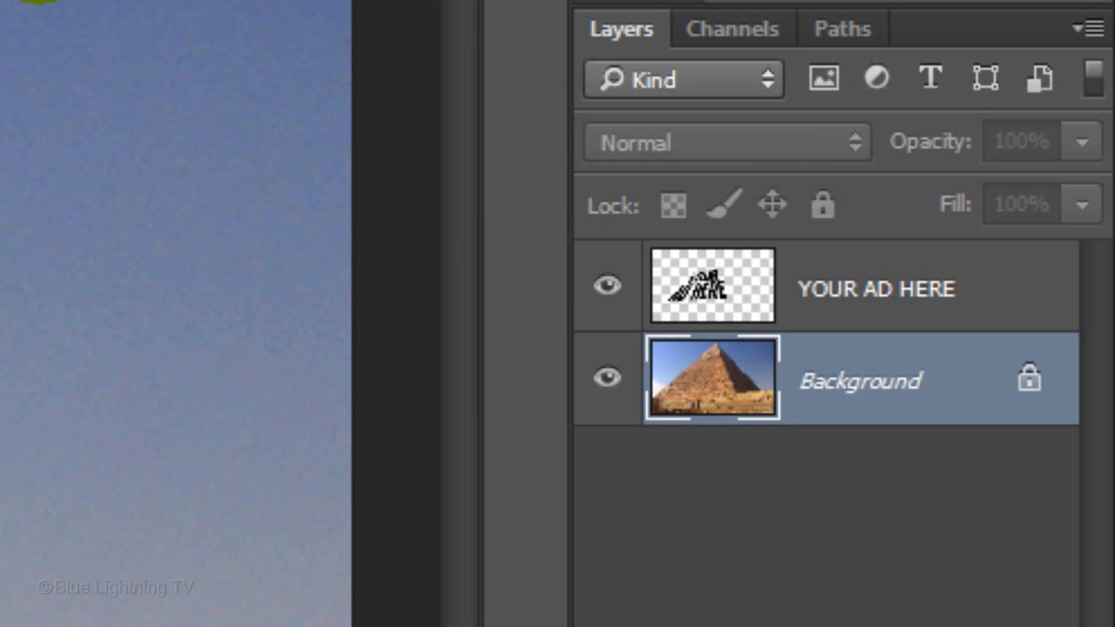
# - Apply Displace at scale 7 to the YOUR AD HERE layer using Displacement.psd as the map
pyautogui.keyDown('ctrl'); pyautogui.click(701, 277); pyautogui.keyUp('ctrl')
pyautogui.click(702, 277)
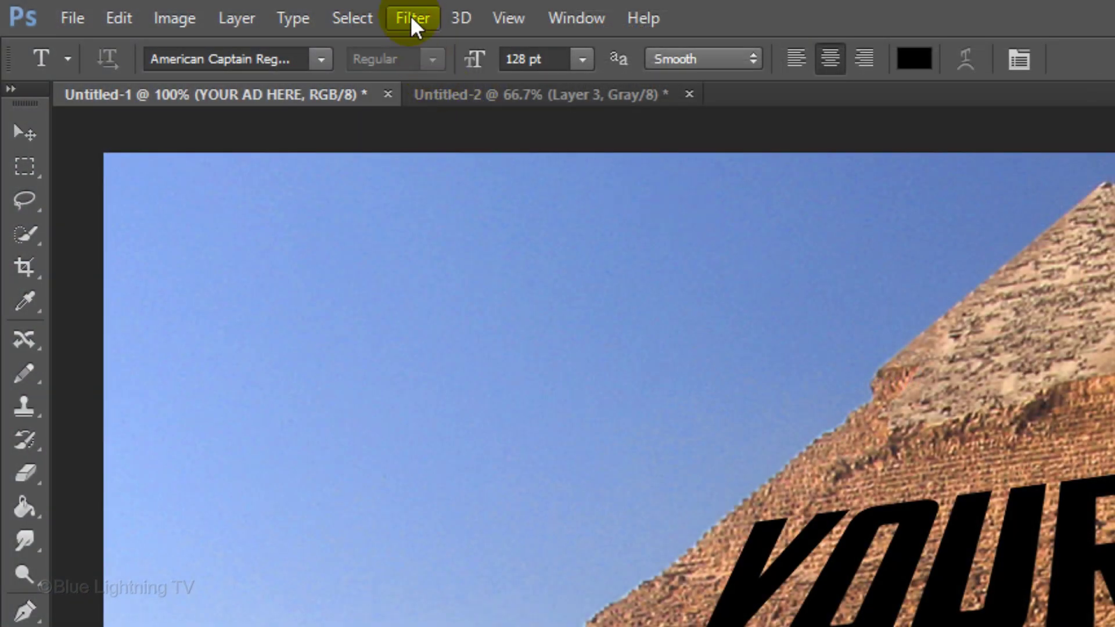
pyautogui.click(412, 18)
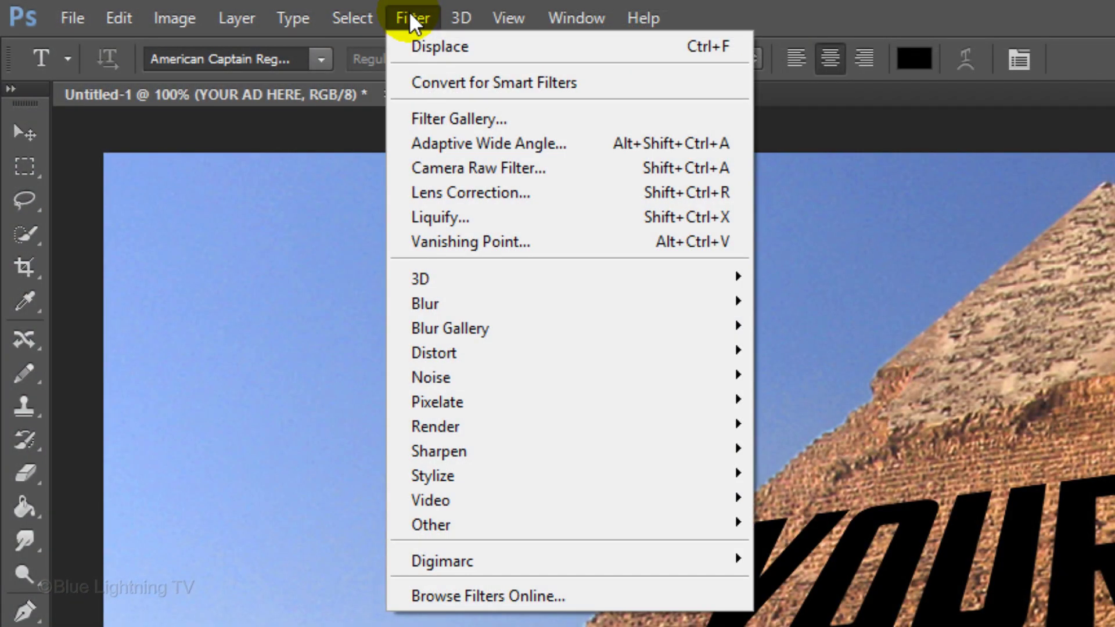
pyautogui.moveTo(437, 353)
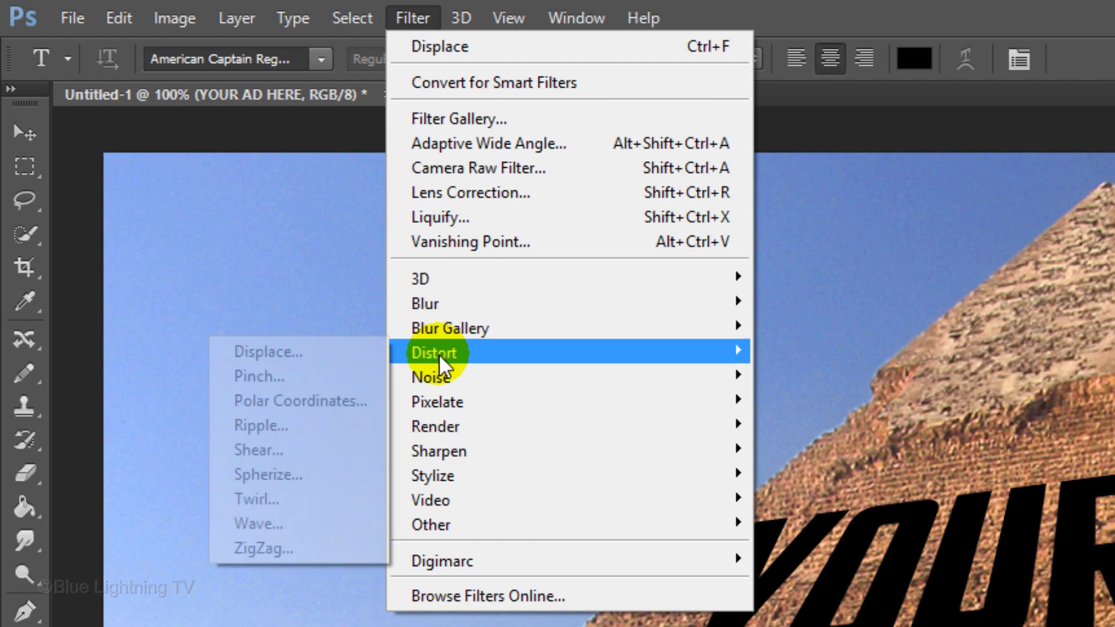
pyautogui.click(307, 352)
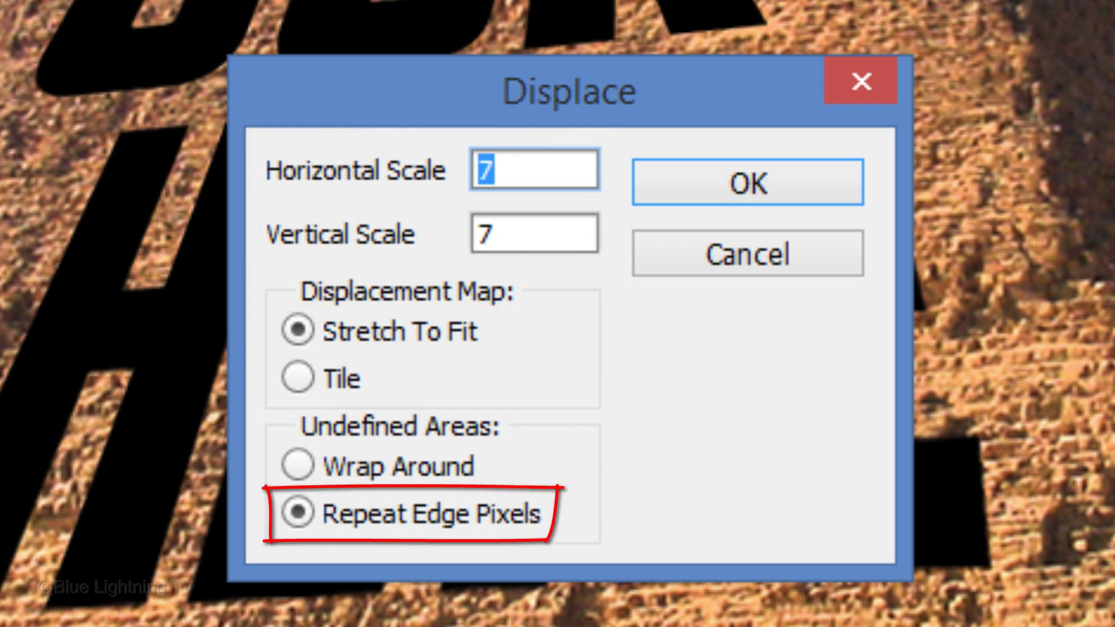
pyautogui.click(775, 196)
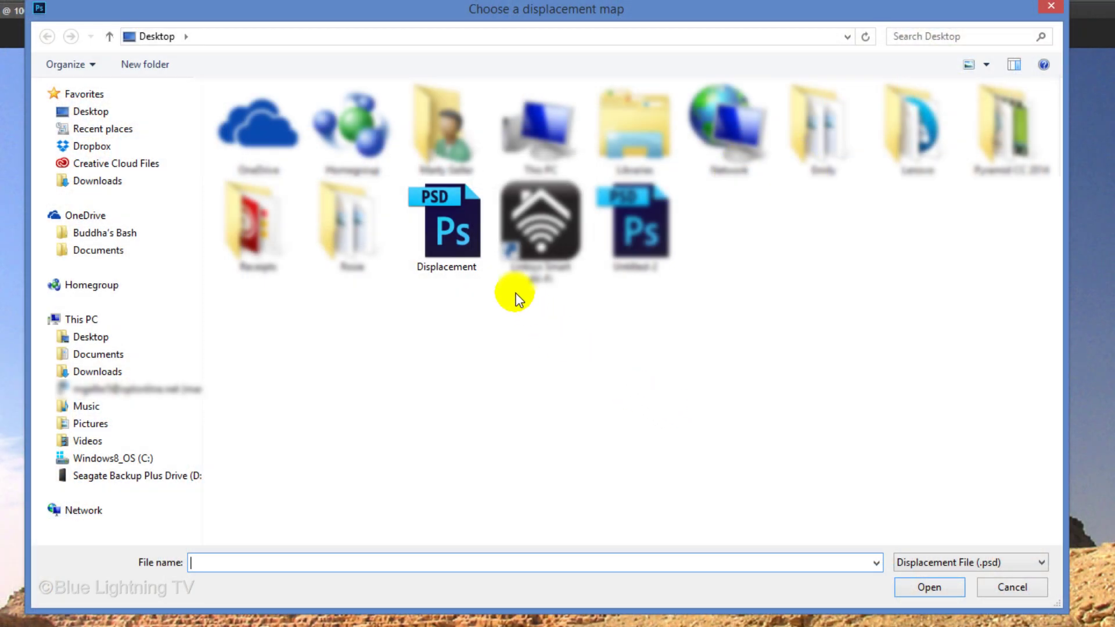
pyautogui.click(458, 231)
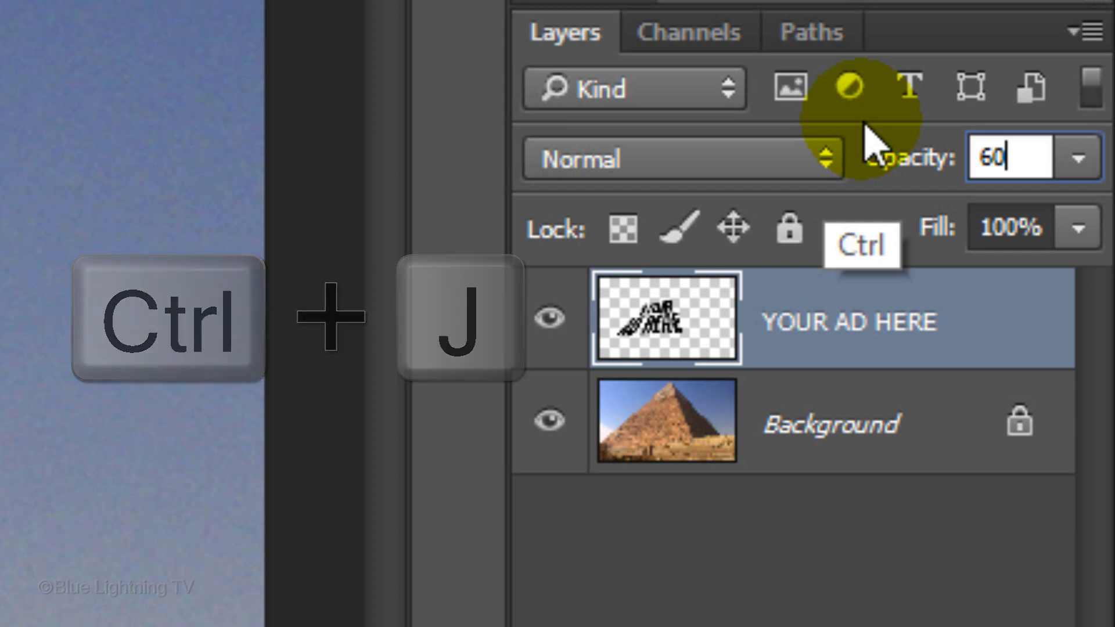
# - Duplicate the YOUR AD HERE layer and lower the copy's fill to 0%
pyautogui.hotkey('ctrl', 'j')
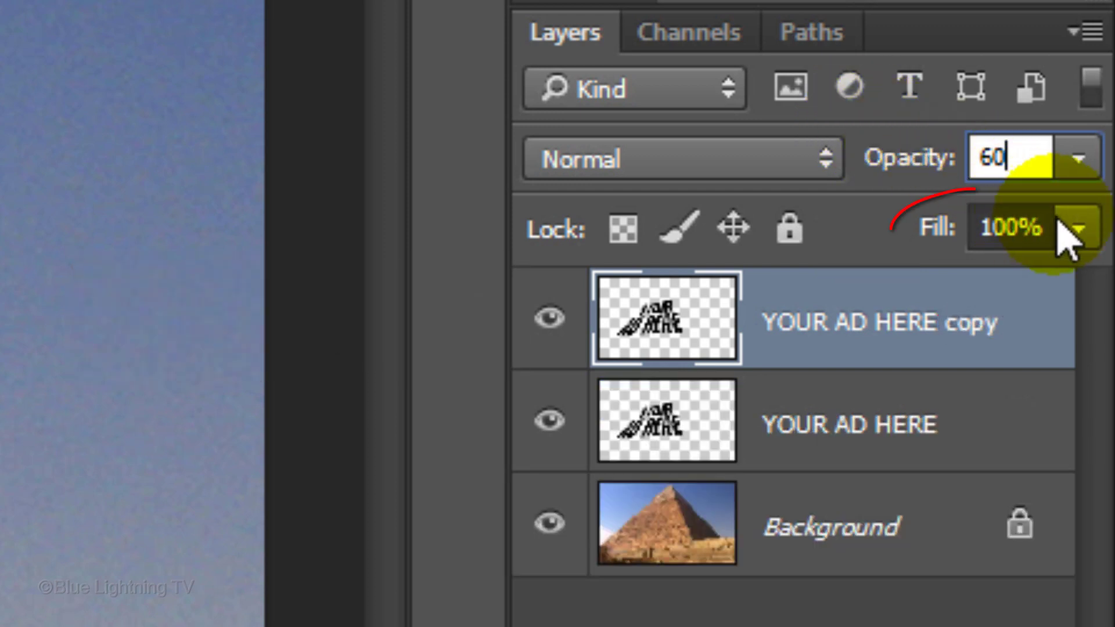
pyautogui.click(1078, 227)
pyautogui.moveTo(1078, 279); pyautogui.dragTo(735, 296)
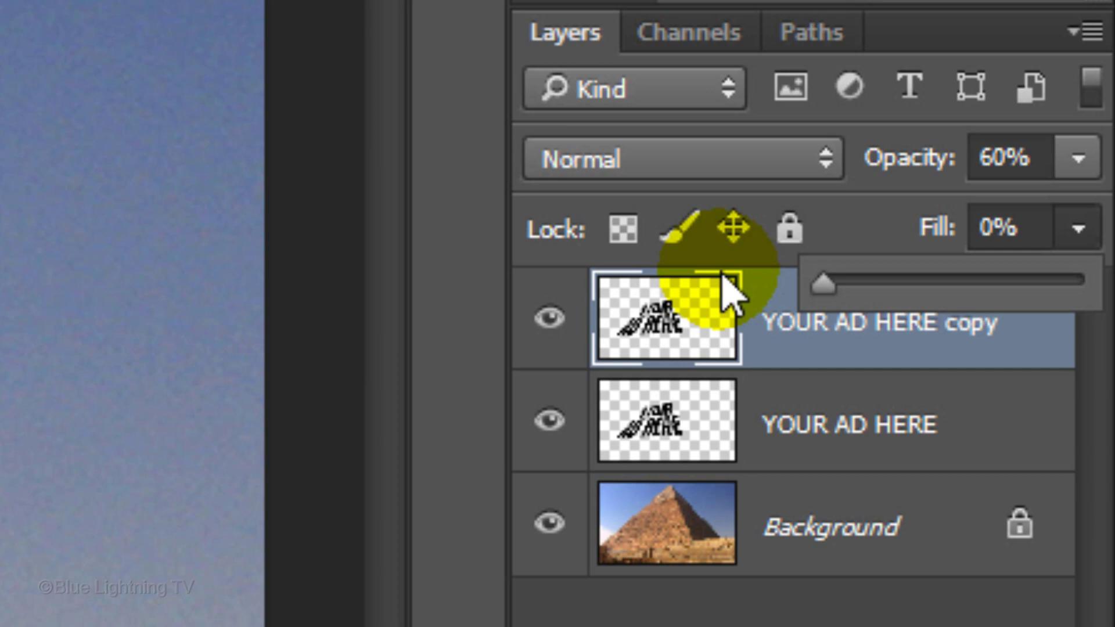
pyautogui.click(662, 311)
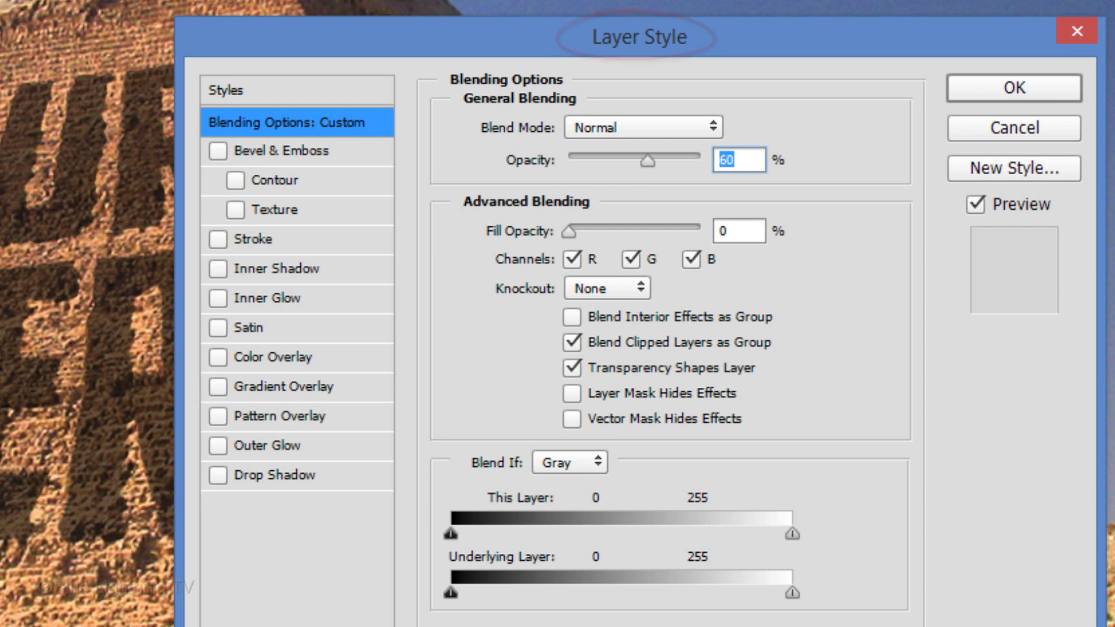
# - Enable Inner Shadow on the copy layer with distance 7 and size 3
pyautogui.click(301, 269)
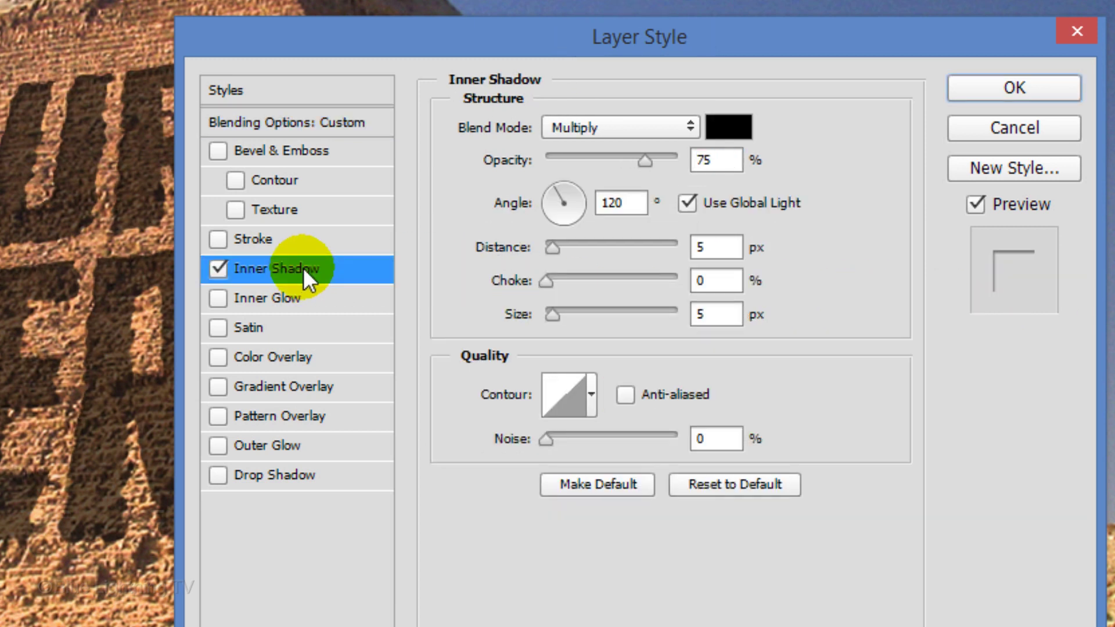
pyautogui.click(707, 246)
pyautogui.write('7')
pyautogui.click(722, 313)
pyautogui.press('BackSpace')
pyautogui.write('3')
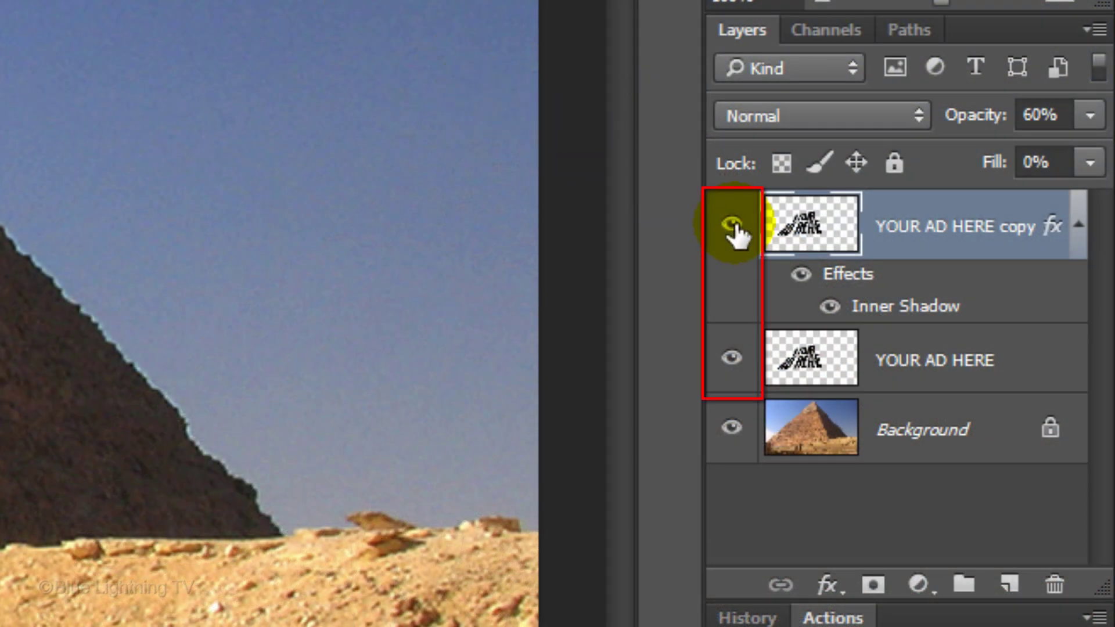
# - Hide both YOUR AD HERE layers, then copy the logo's Shadows colour range onto new Layer 3
pyautogui.click(732, 226)
pyautogui.click(732, 358)
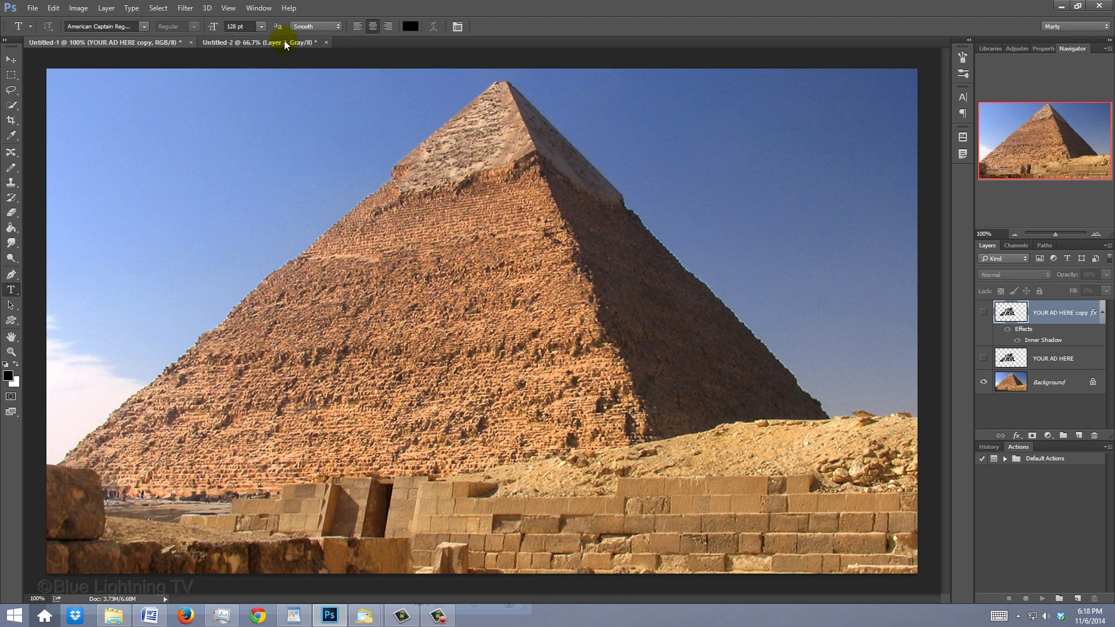
pyautogui.click(285, 44)
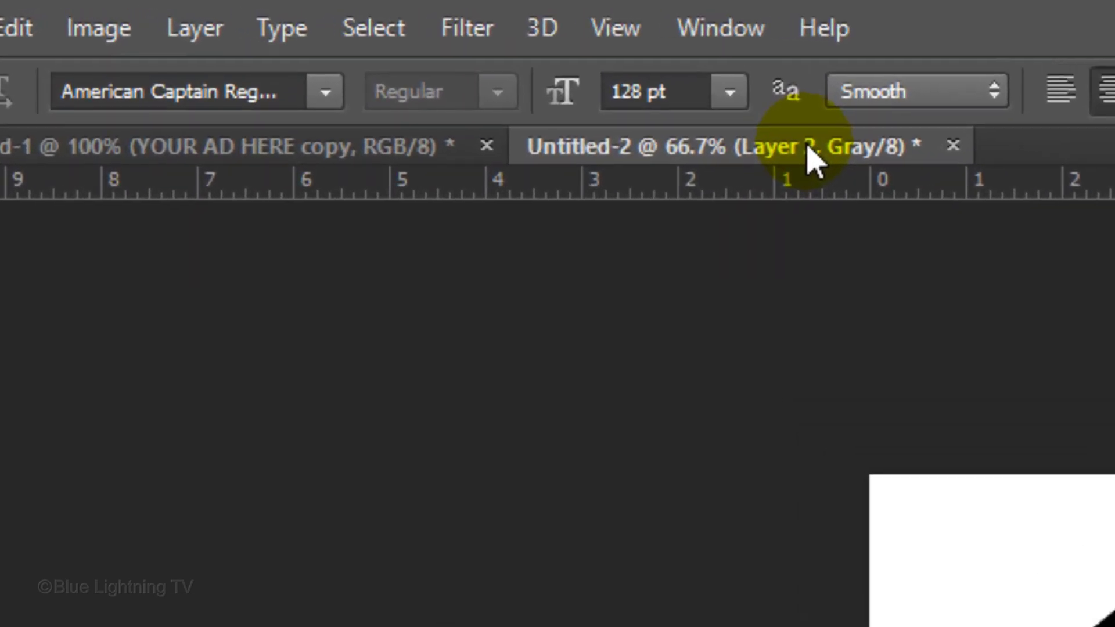
pyautogui.click(374, 29)
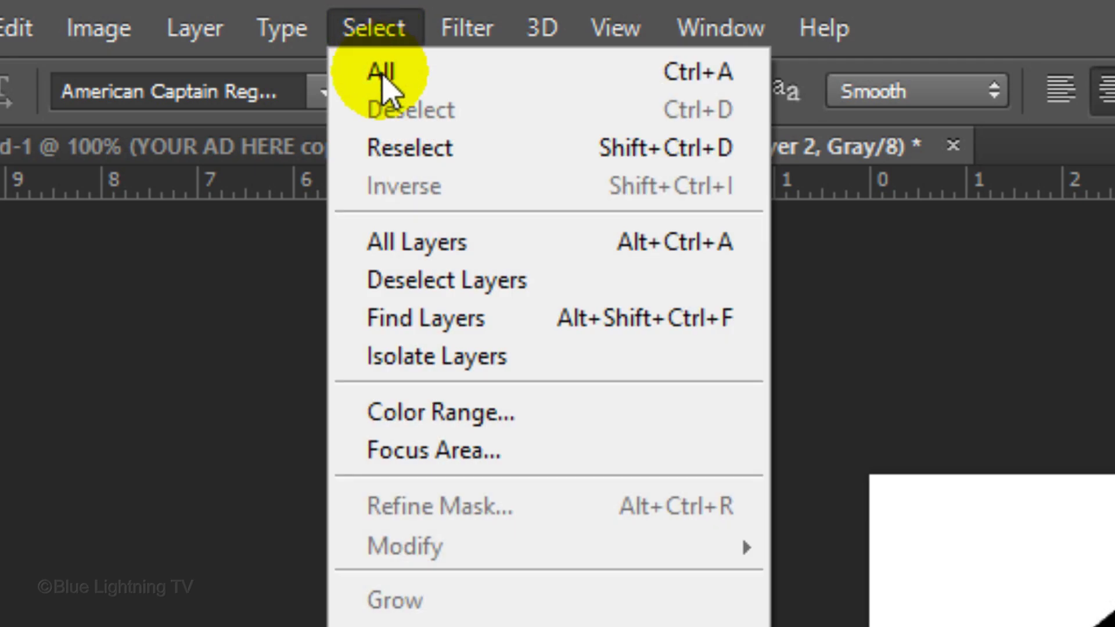
pyautogui.click(421, 423)
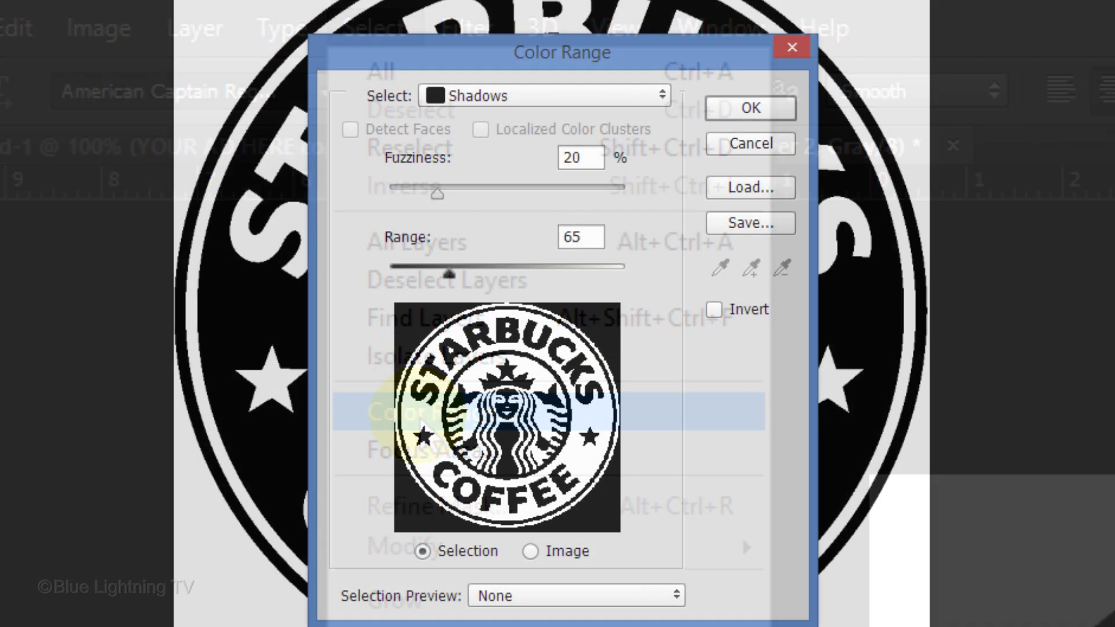
pyautogui.click(657, 95)
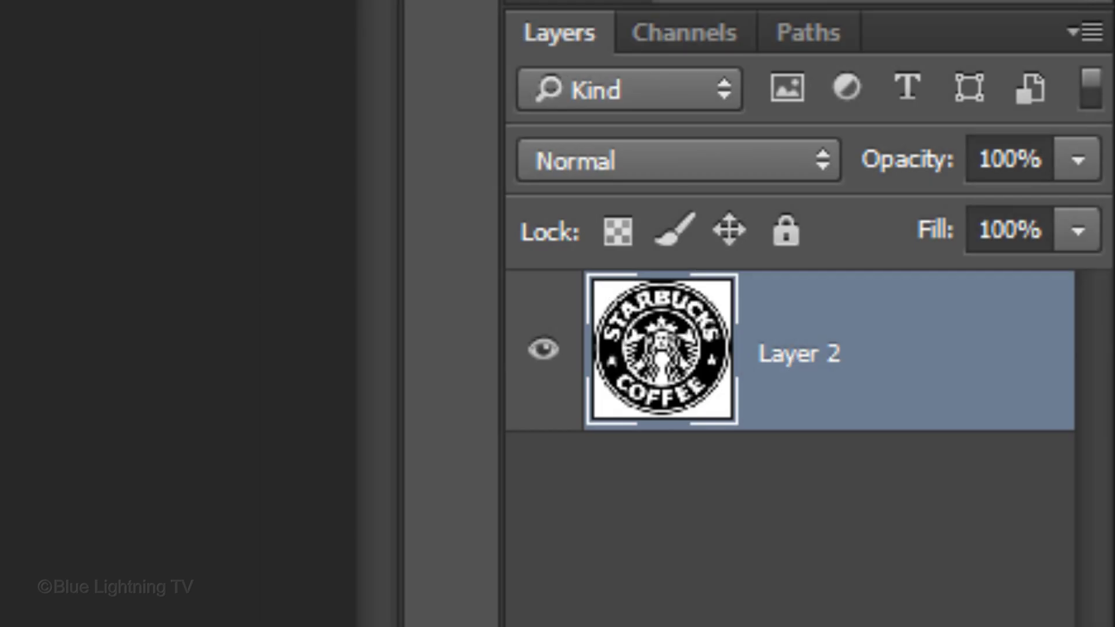
pyautogui.hotkey('ctrl', 'j')
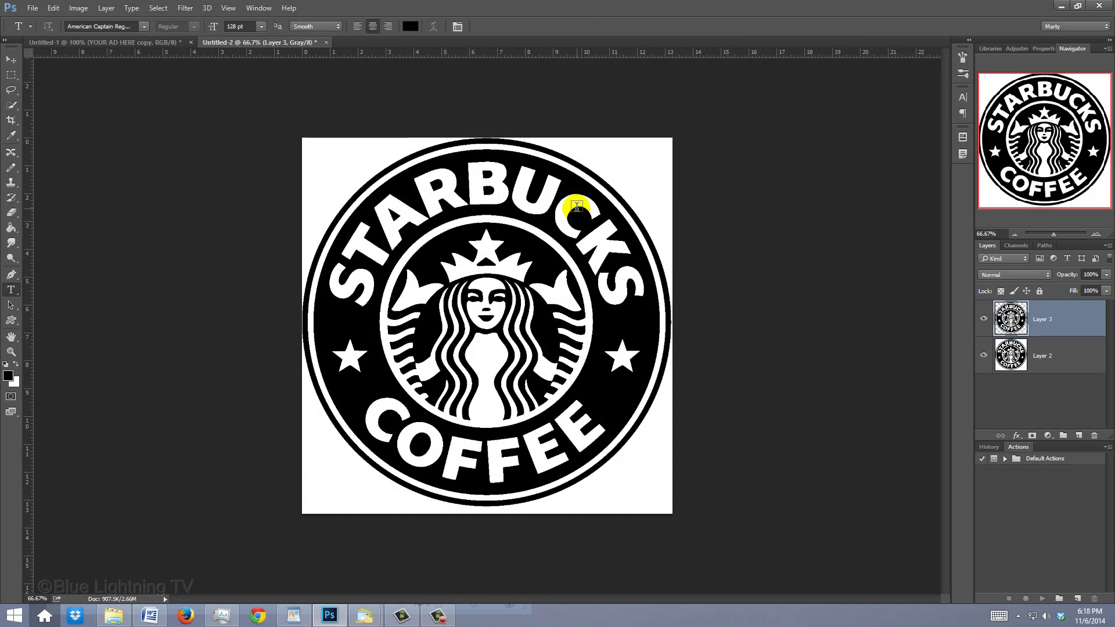
# - Drag the Layer 3 logo into the pyramid document as Layer 1 and start scaling it down
pyautogui.press('v')
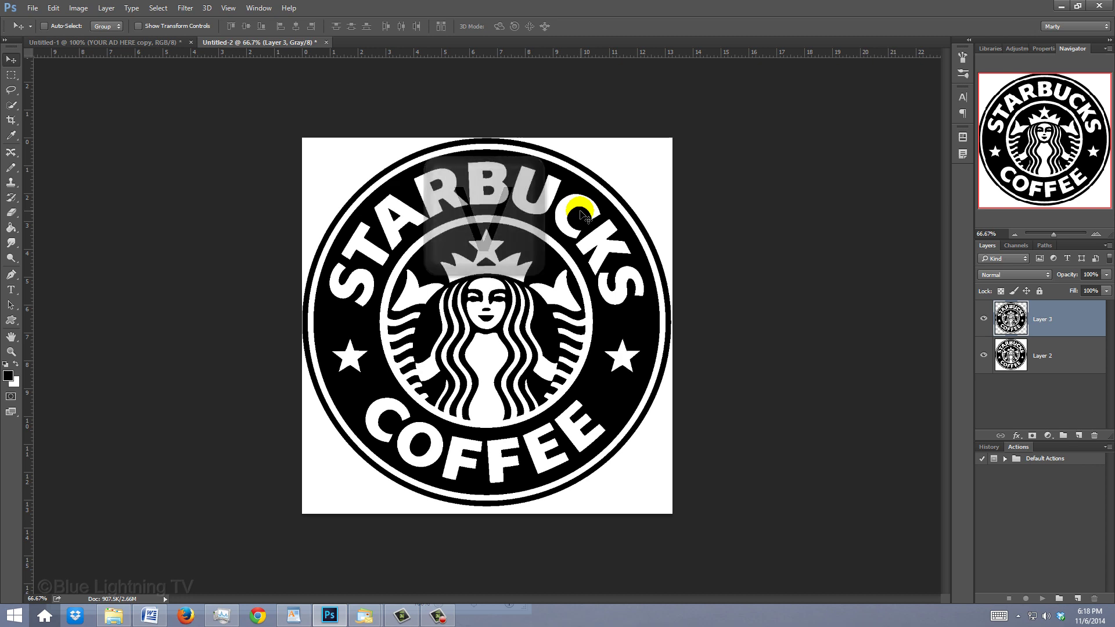
pyautogui.moveTo(577, 204)
pyautogui.mouseDown()
pyautogui.moveTo(480, 181)
pyautogui.moveTo(173, 46)
pyautogui.mouseUp()
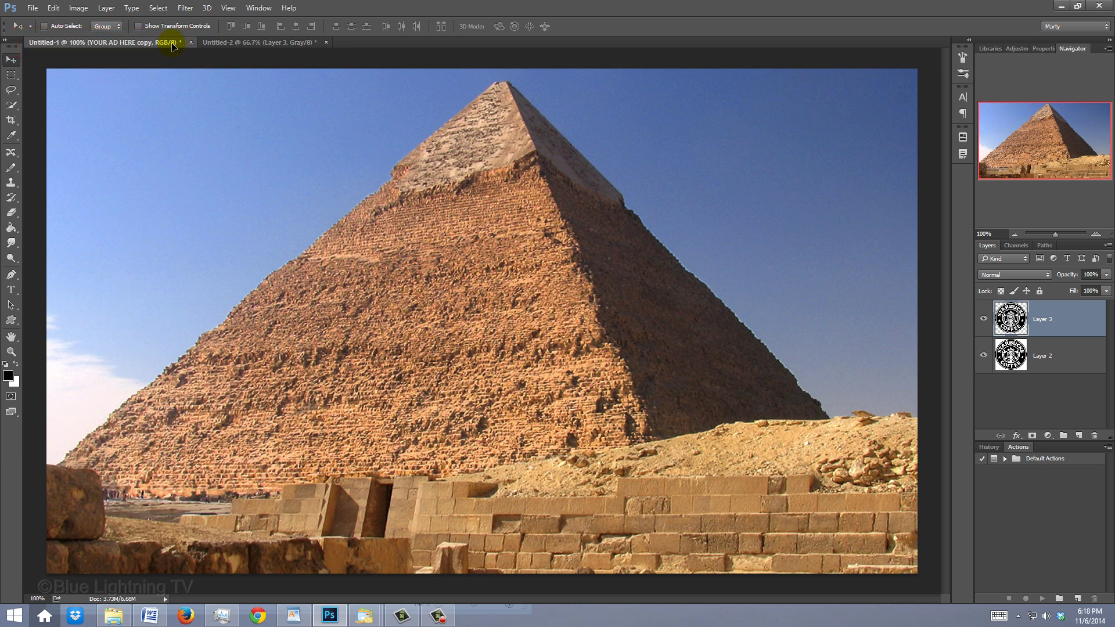
pyautogui.moveTo(173, 47); pyautogui.dragTo(284, 135)
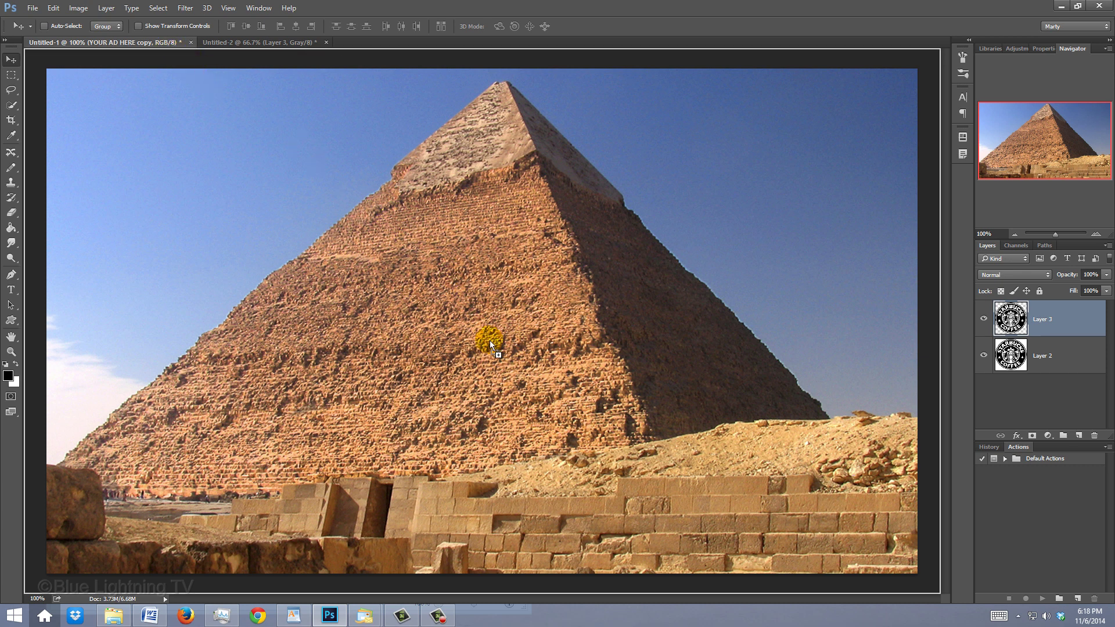
pyautogui.moveTo(489, 341); pyautogui.dragTo(488, 339)
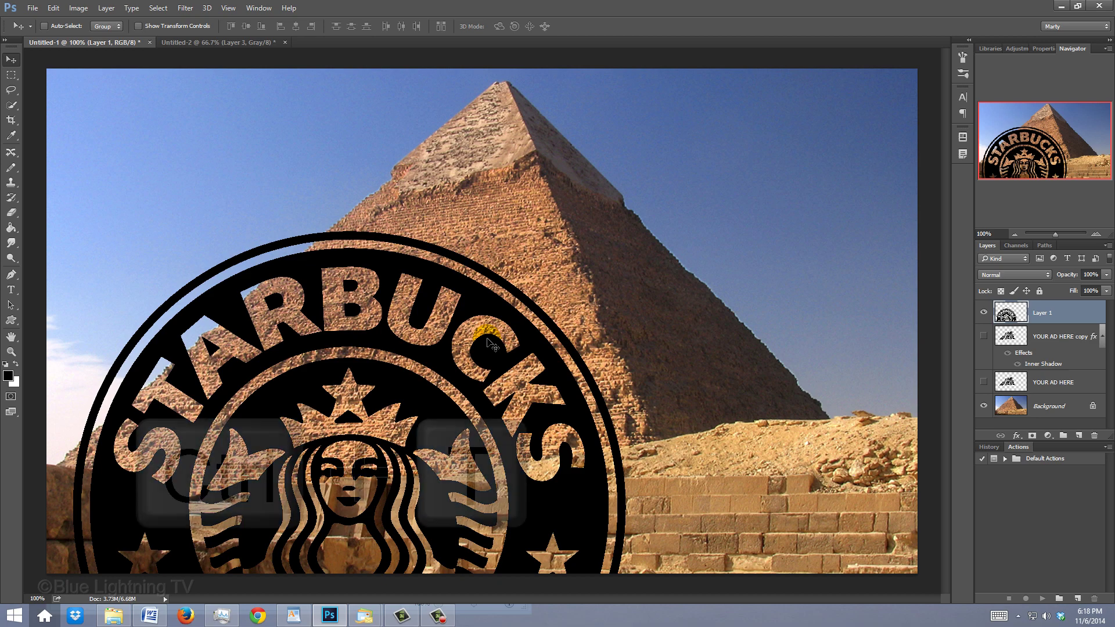
pyautogui.hotkey('ctrl', 't')
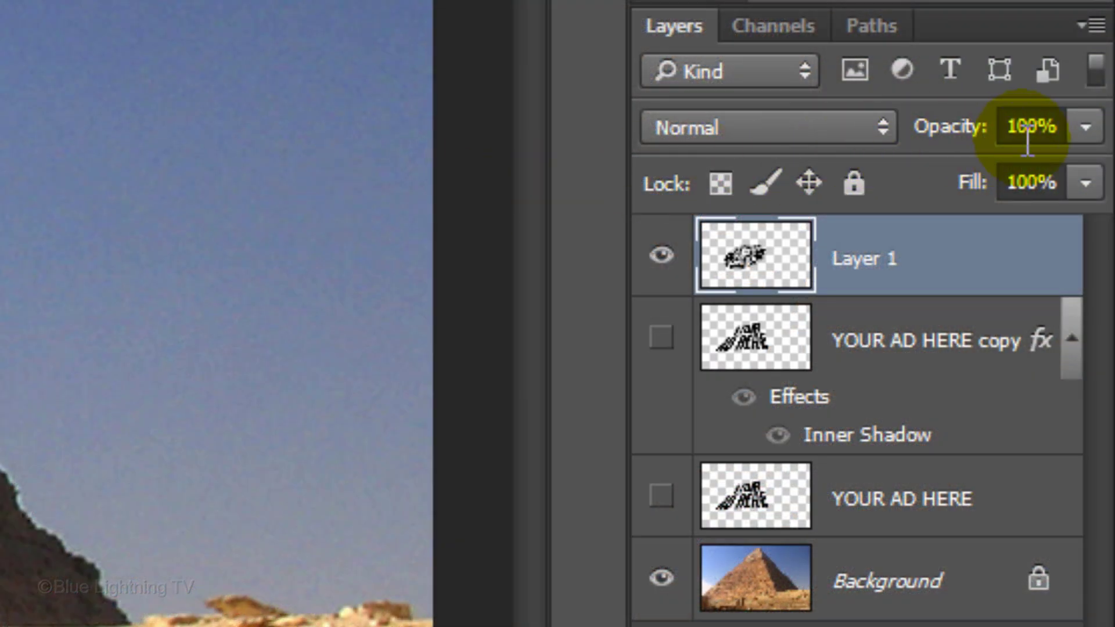
# - Set Layer 1's opacity to 60% and duplicate it
pyautogui.click(1058, 125)
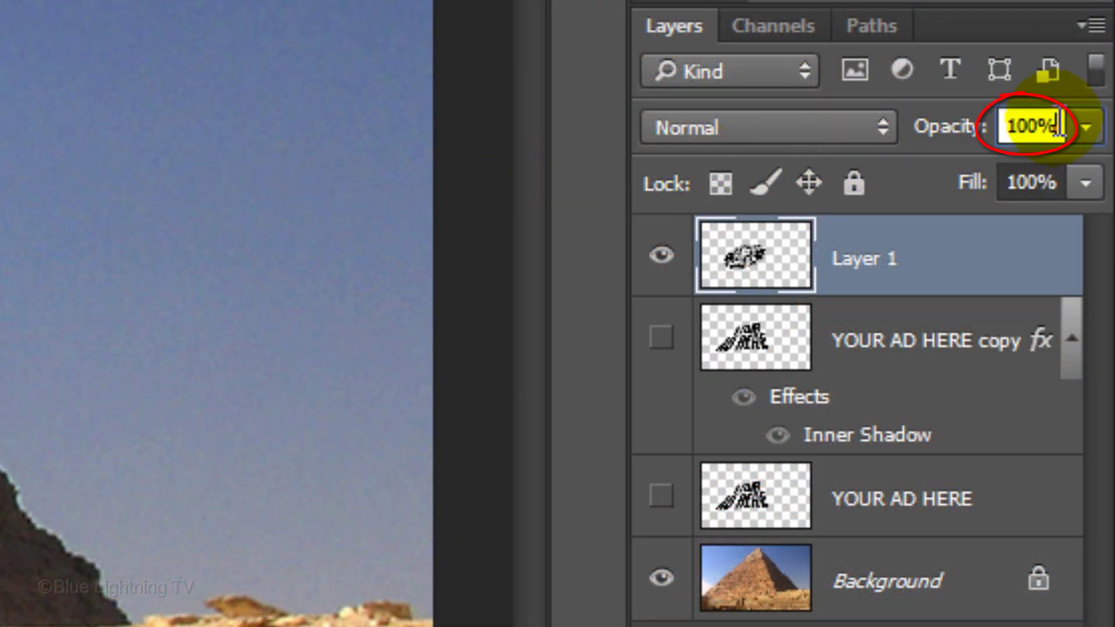
pyautogui.moveTo(1058, 125); pyautogui.dragTo(958, 119)
pyautogui.write('60')
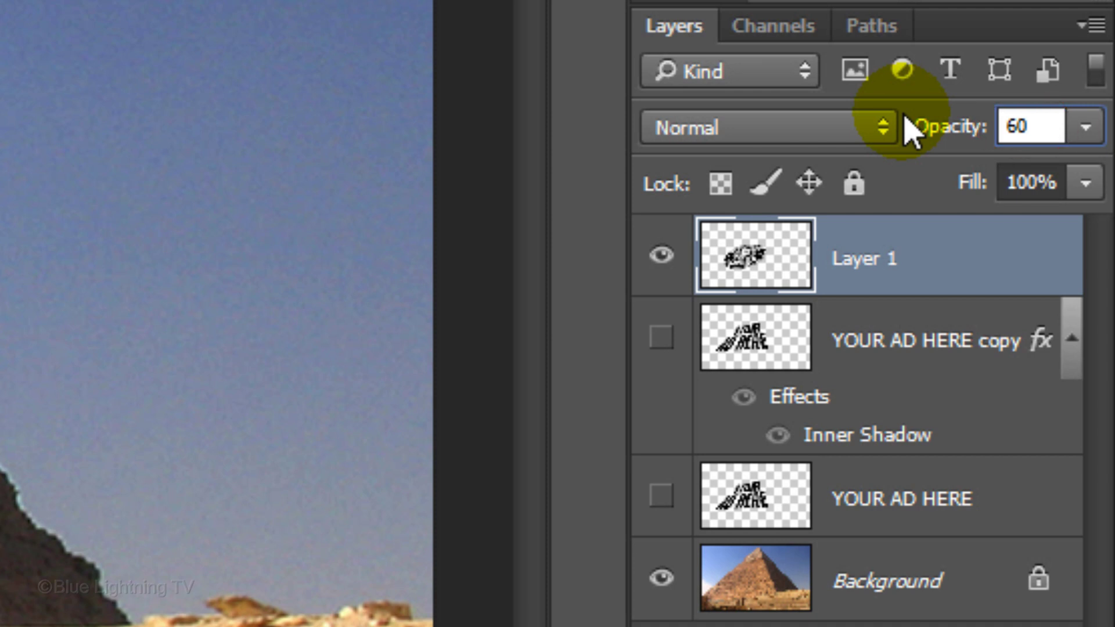
pyautogui.hotkey('ctrl', 'j')
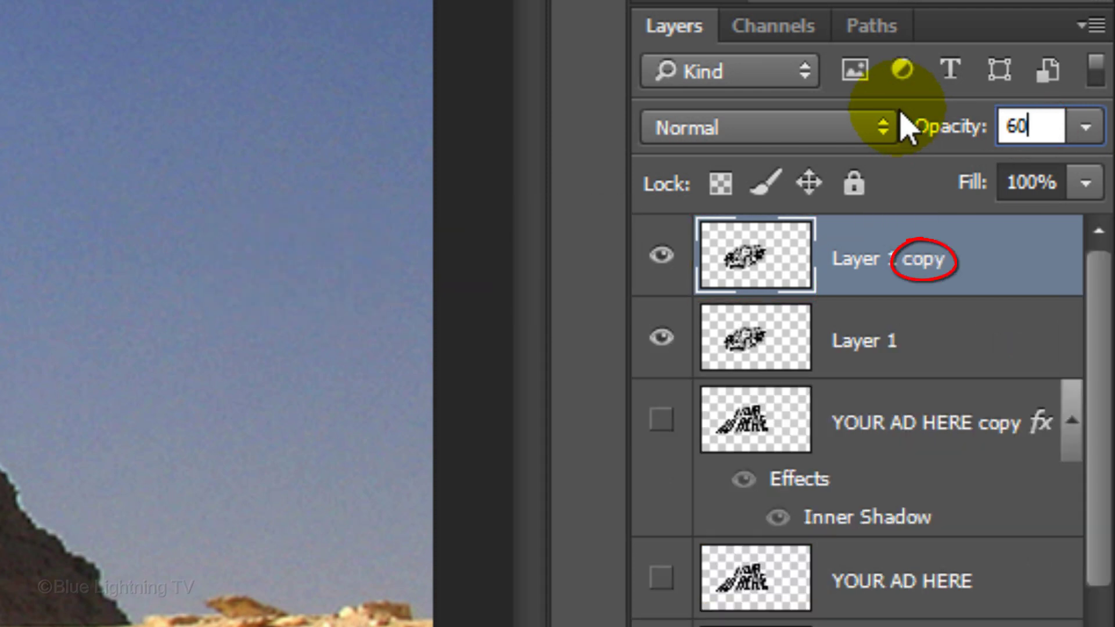
# - Give Layer 1 copy 0% fill and the YOUR AD HERE copy's Inner Shadow effect
pyautogui.click(1085, 183)
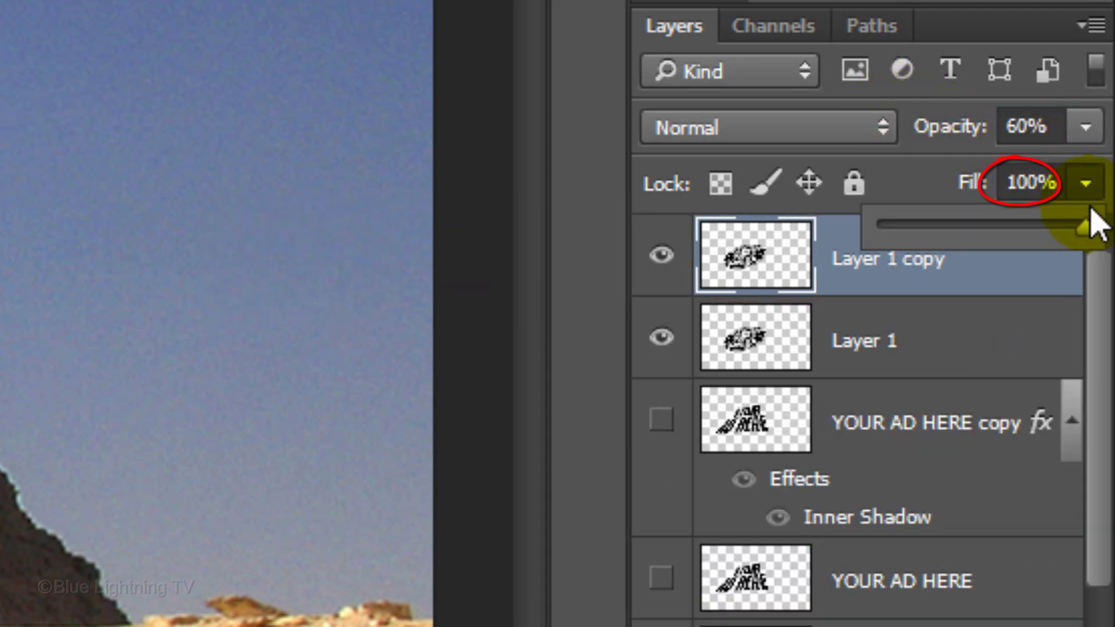
pyautogui.moveTo(1092, 224); pyautogui.dragTo(775, 220)
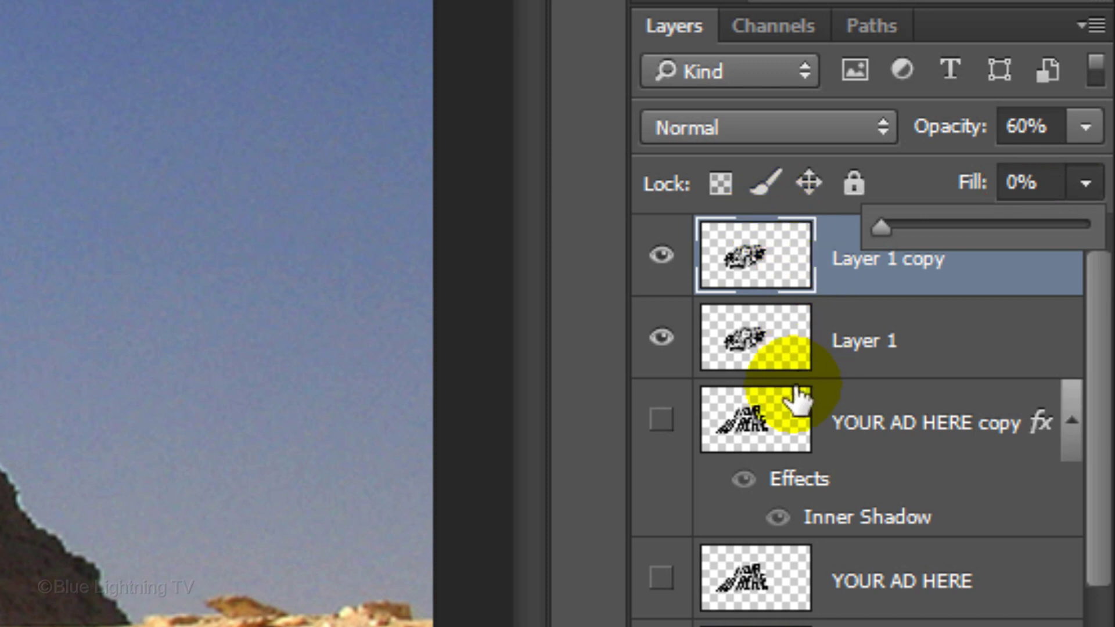
pyautogui.keyDown('alt'); pyautogui.click(797, 477); pyautogui.keyUp('alt')
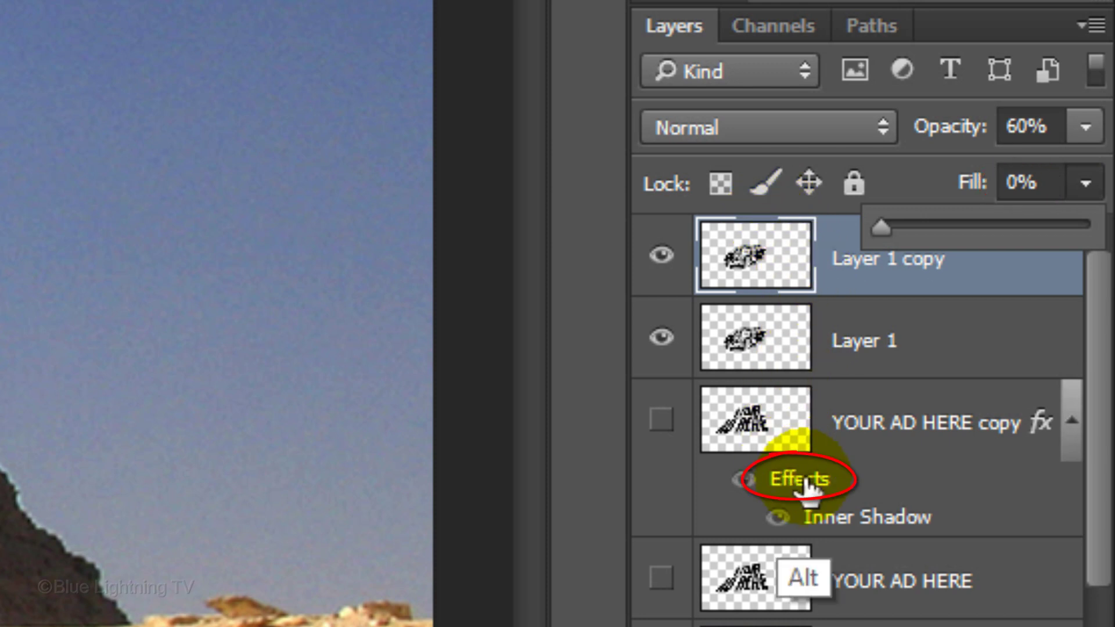
pyautogui.moveTo(803, 479)
pyautogui.mouseDown()
pyautogui.moveTo(842, 253)
pyautogui.moveTo(848, 260)
pyautogui.mouseUp()
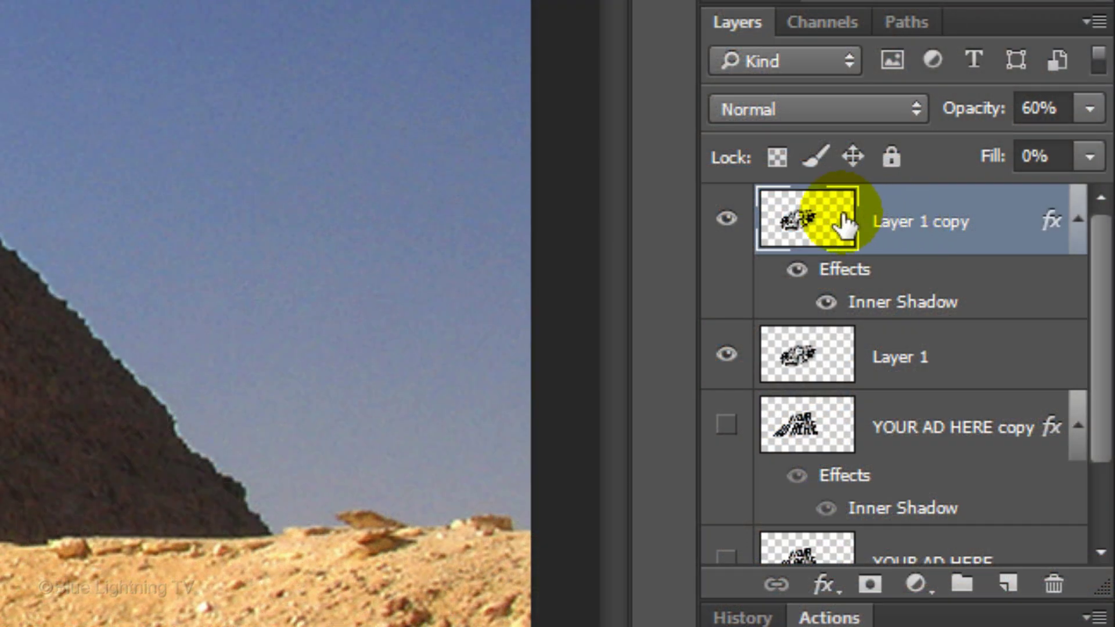
# - Load Layer 1 copy's outline, paint-bucket the sky in Quick Mask, and exit to a logo selection
pyautogui.press('ctrl')
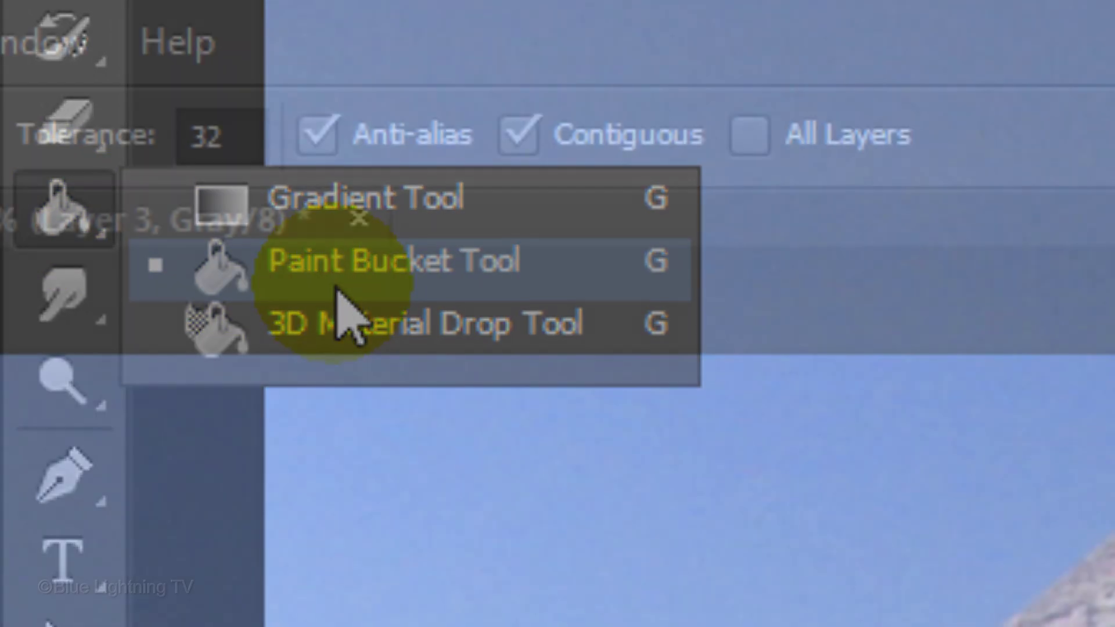
pyautogui.click(340, 289)
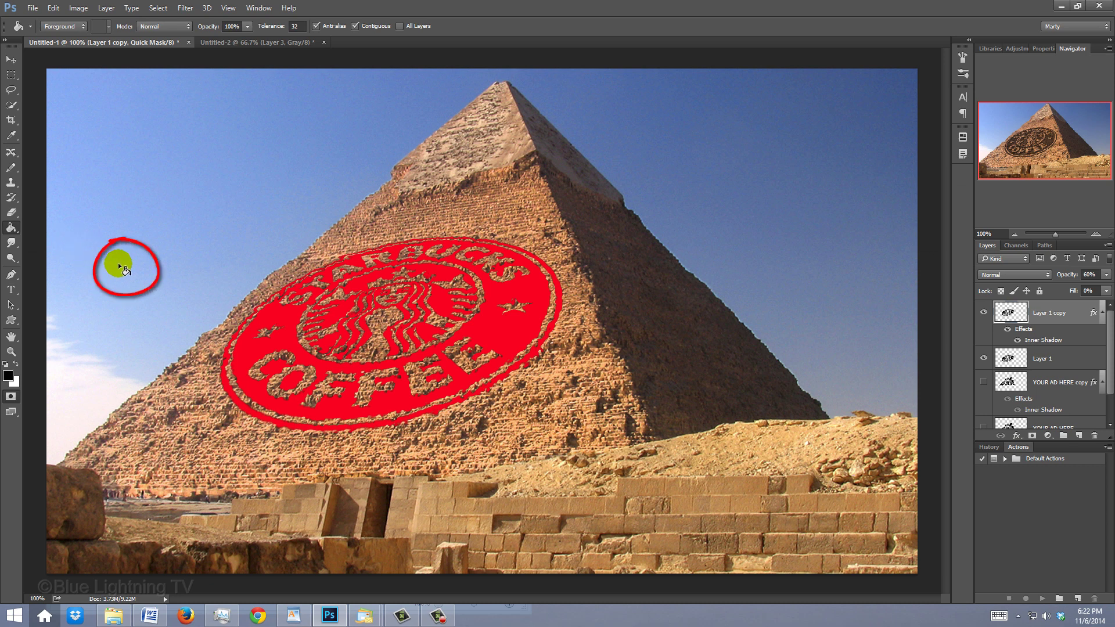
pyautogui.click(121, 268)
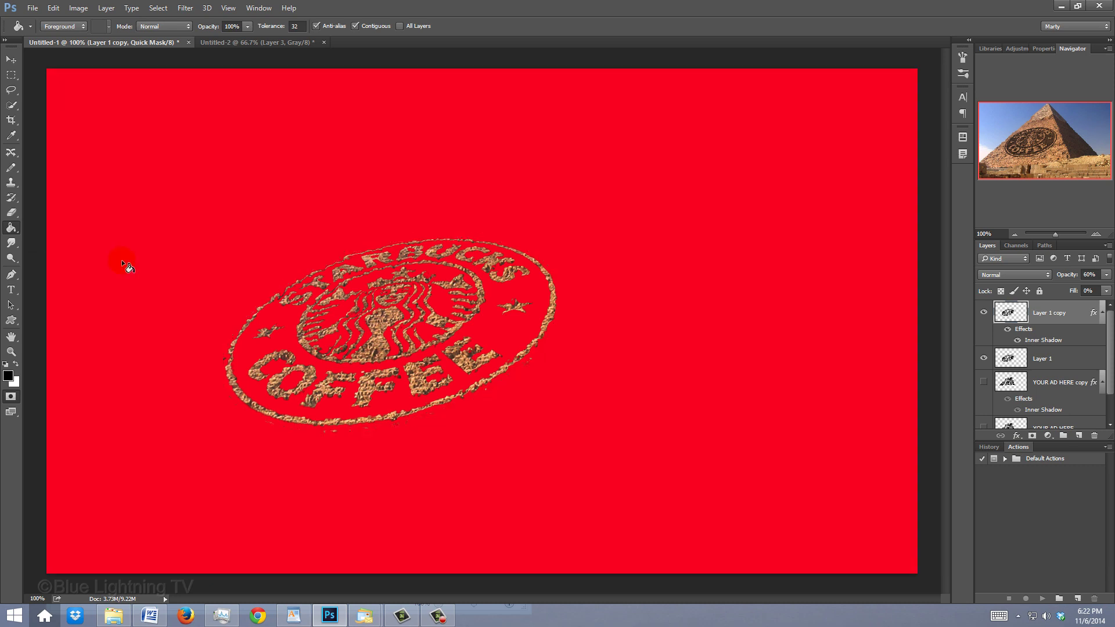
pyautogui.press('q')
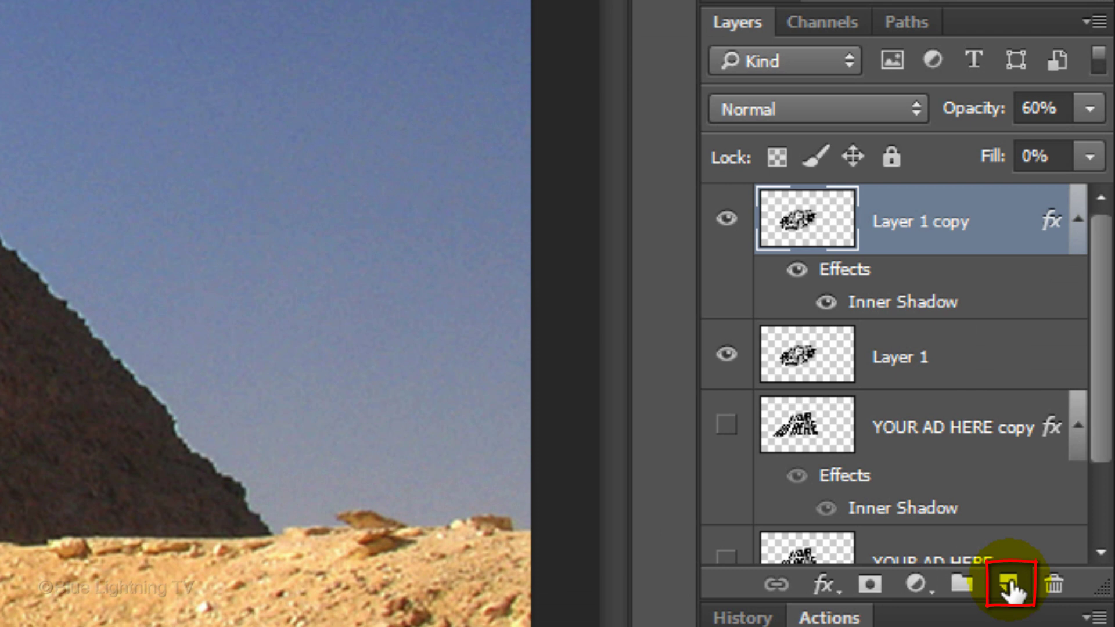
# - Add a new layer masked to the logo selection and set the foreground colour to #deac89
pyautogui.click(1010, 585)
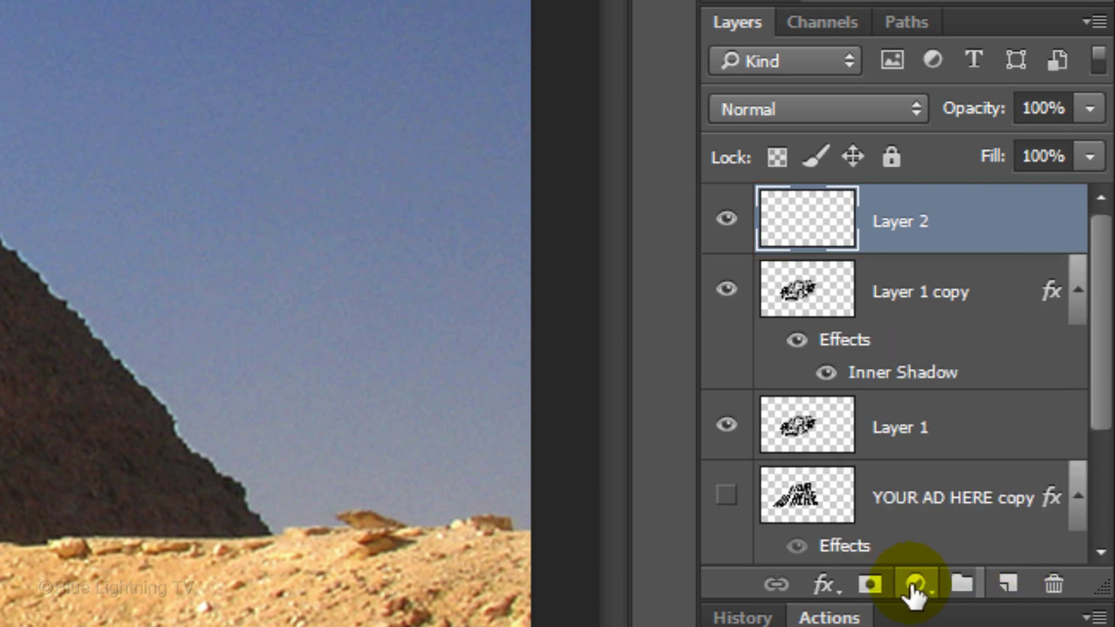
pyautogui.click(870, 585)
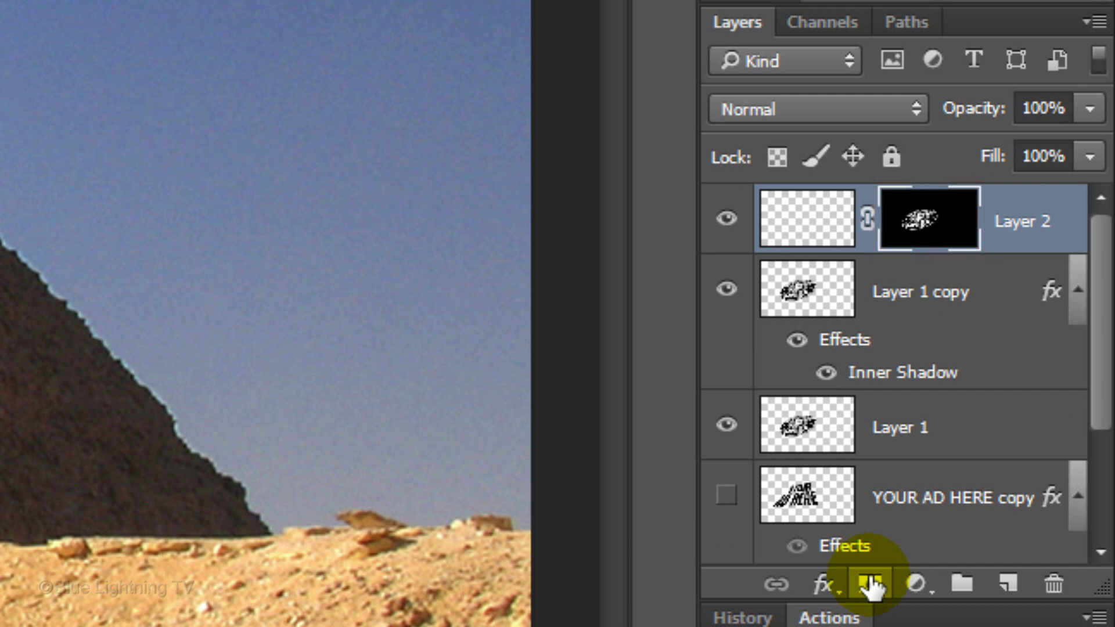
pyautogui.click(812, 220)
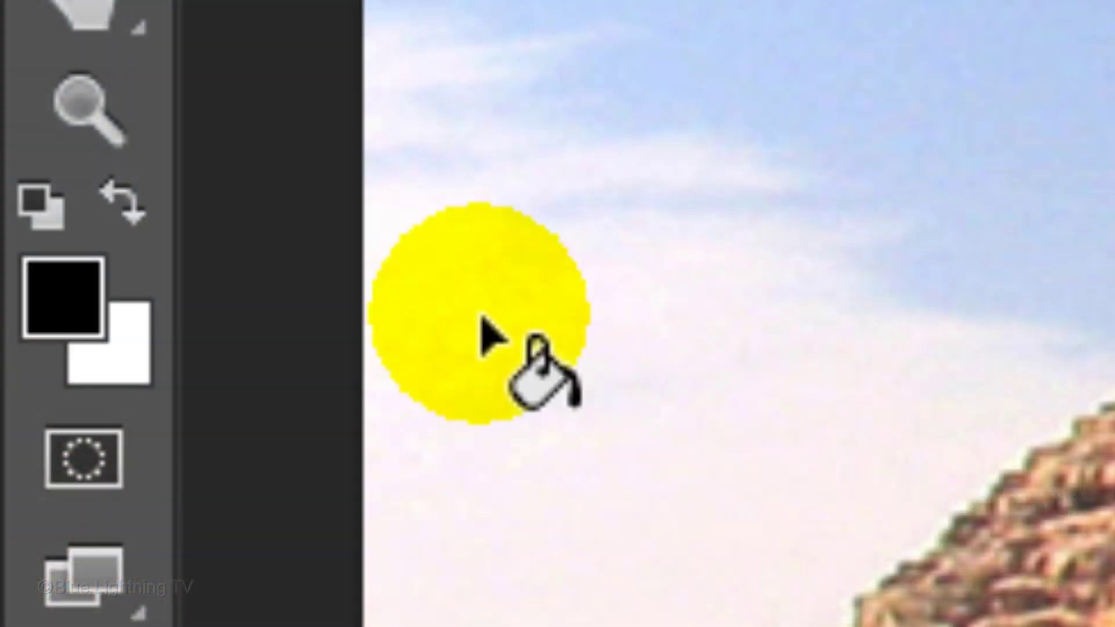
pyautogui.click(65, 299)
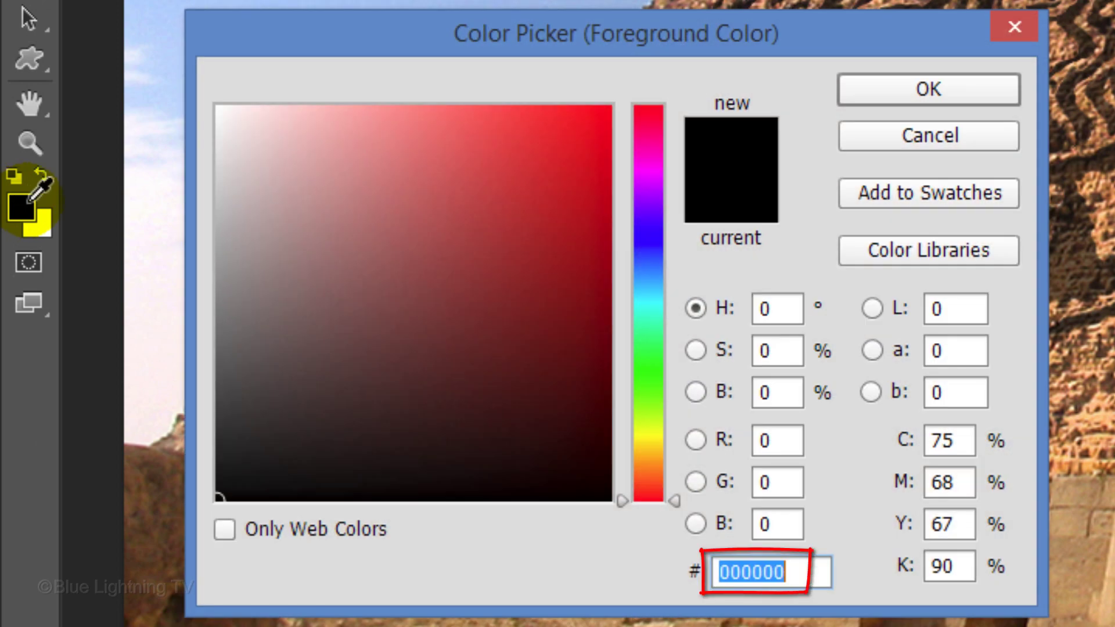
pyautogui.write('deac')
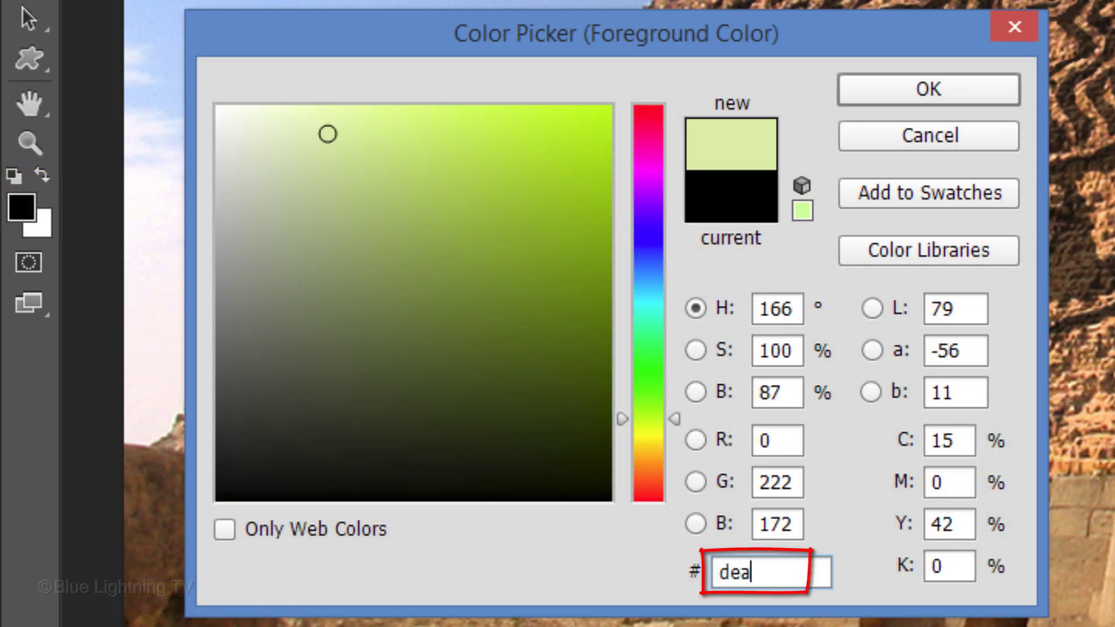
pyautogui.write('89')
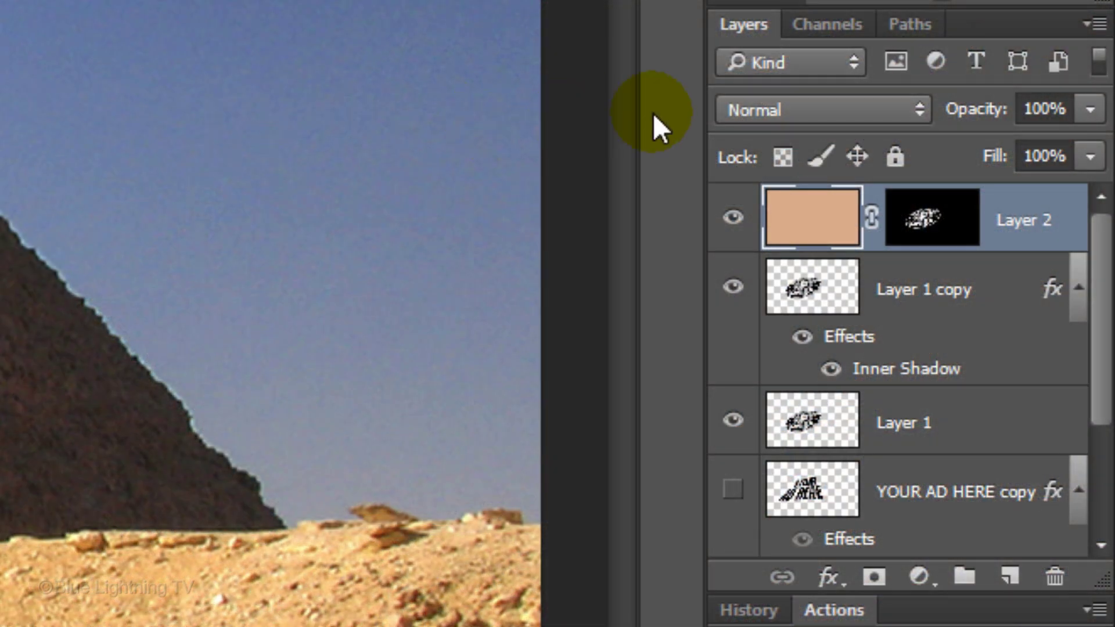
# - Open the Layers panel blend mode list to pick Overlay for Layer 2
pyautogui.click(819, 109)
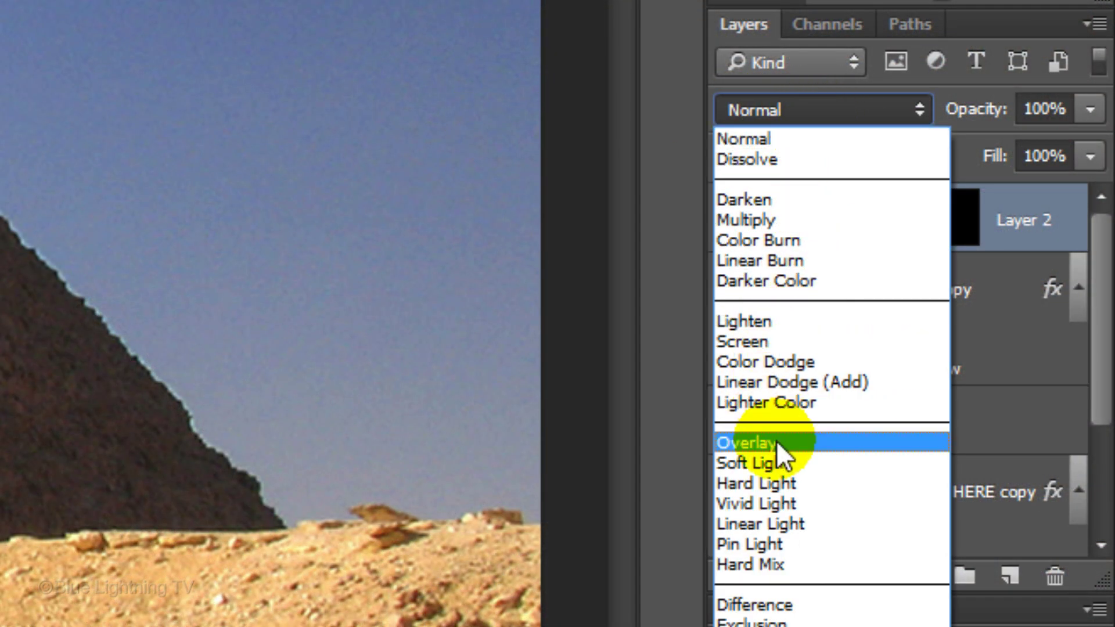